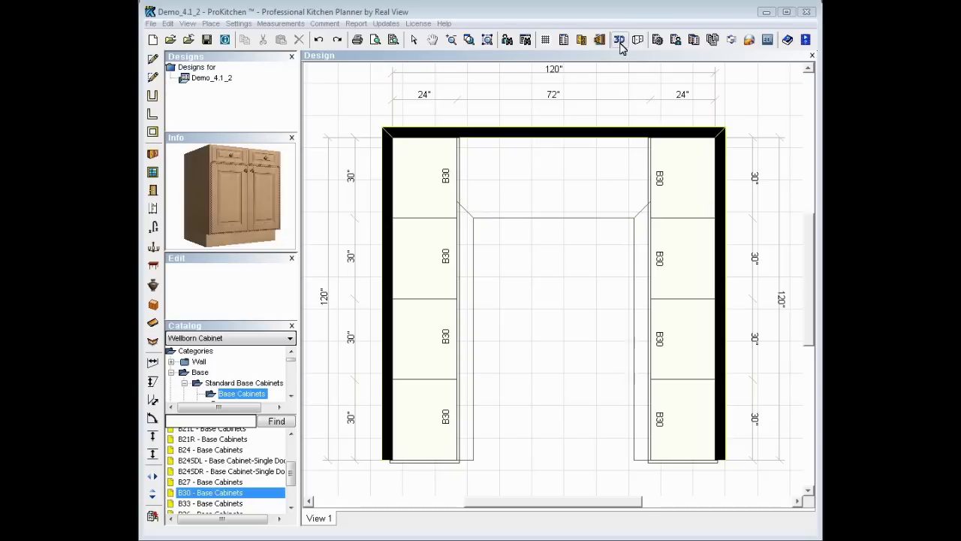
Step: View the kitchen in 3D, orbiting to face the back wall between the cabinet runs, and return to the floor plan
{"action": "left_click", "coordinate": [619, 41]}
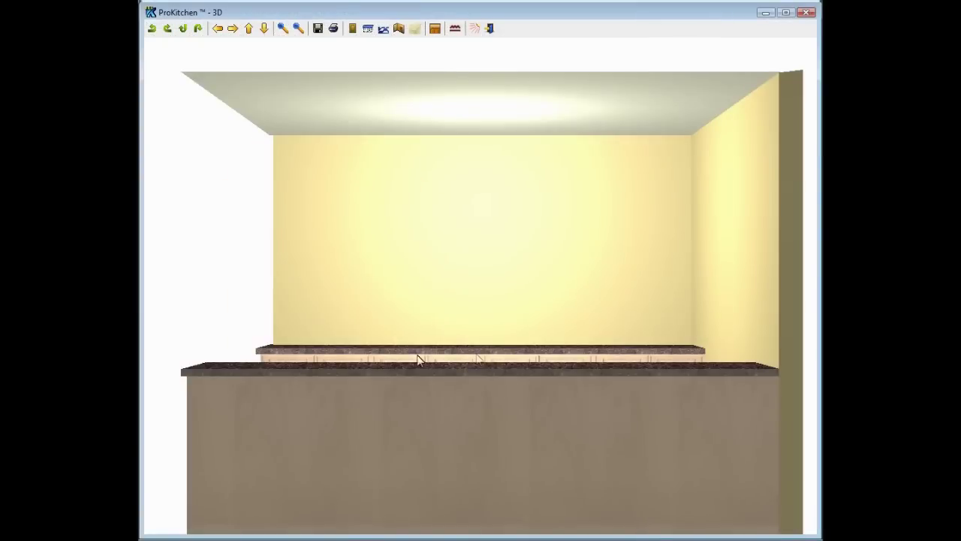
{"action": "left_click_drag", "start_coordinate": [326, 362], "coordinate": [518, 380]}
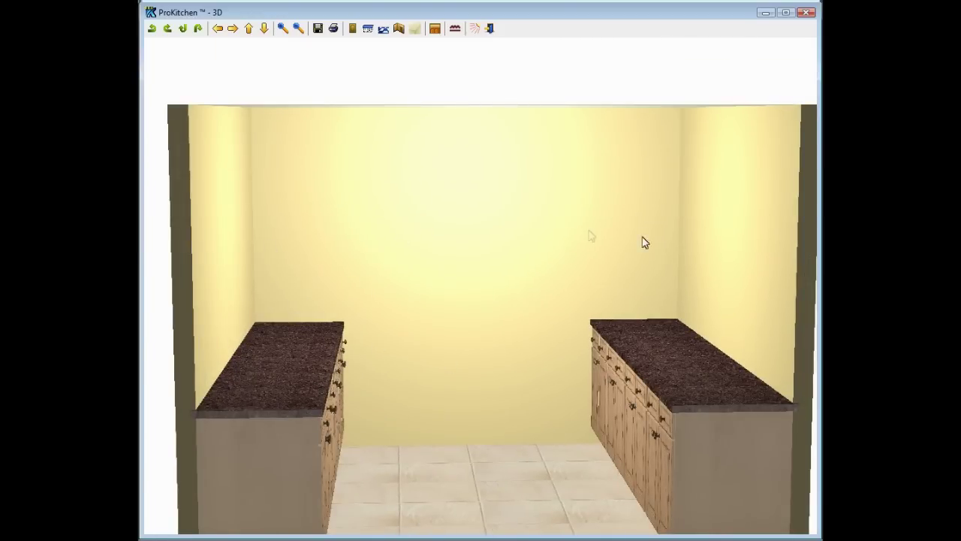
{"action": "left_click", "coordinate": [768, 13]}
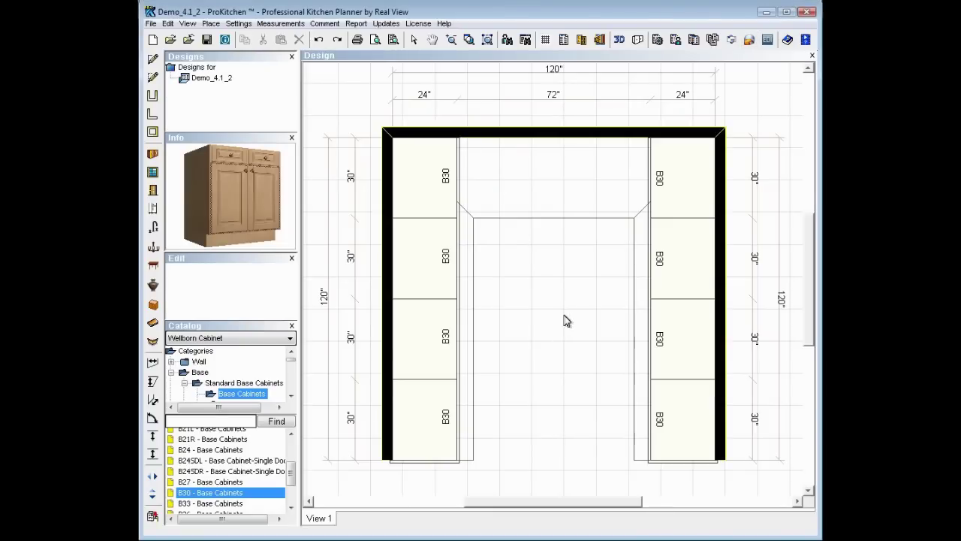
Step: Set the wall material of the back wall between the two cabinet runs to Wood Stud
{"action": "right_click", "coordinate": [523, 136]}
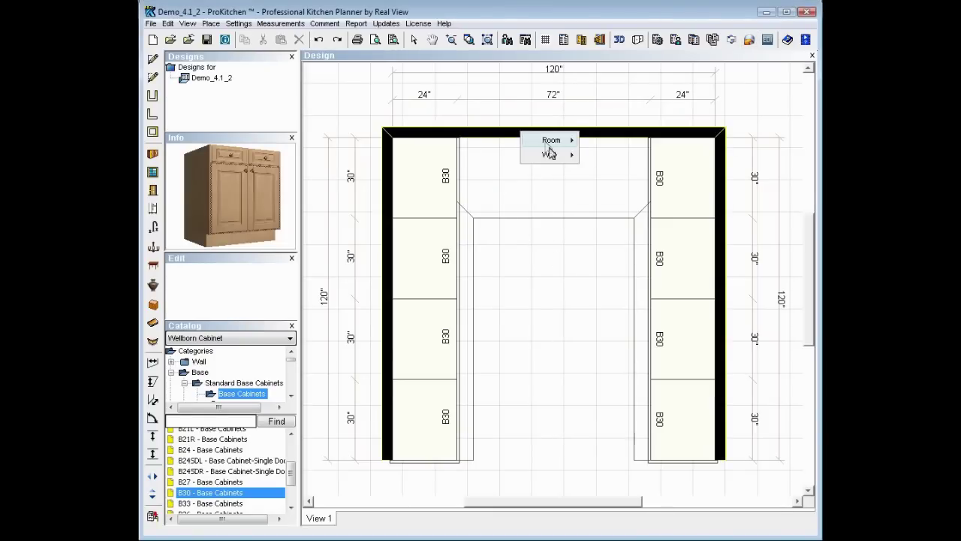
{"action": "mouse_move", "coordinate": [549, 156]}
{"action": "mouse_move", "coordinate": [604, 170]}
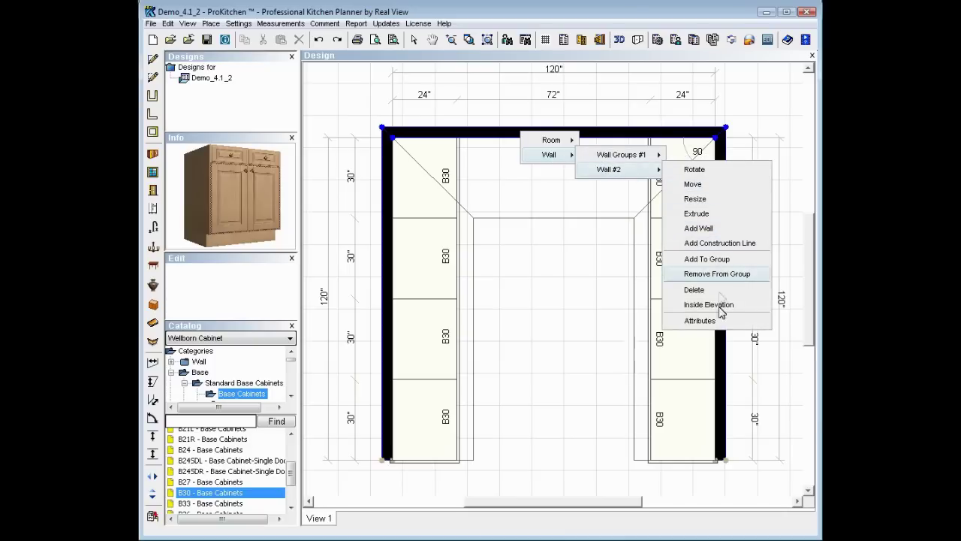
{"action": "left_click", "coordinate": [699, 321]}
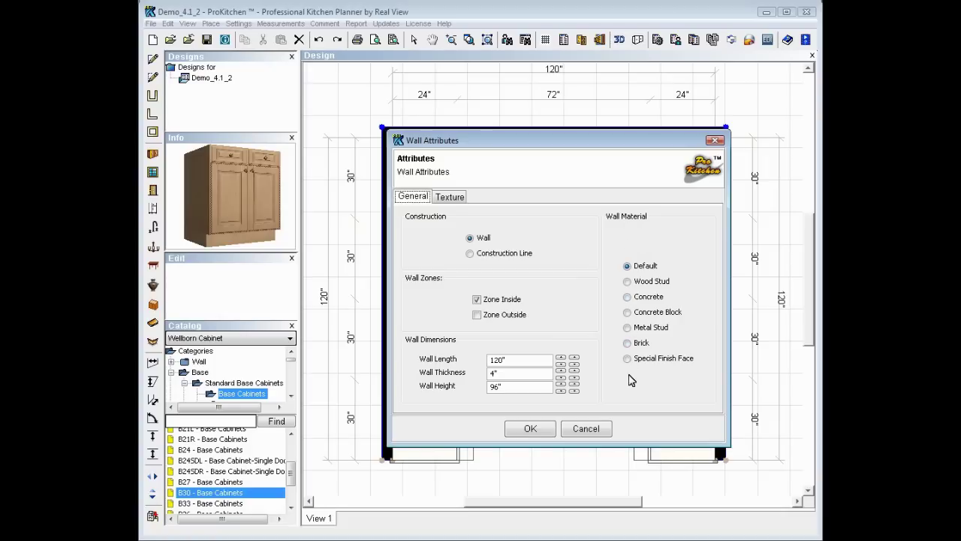
{"action": "left_click", "coordinate": [452, 198]}
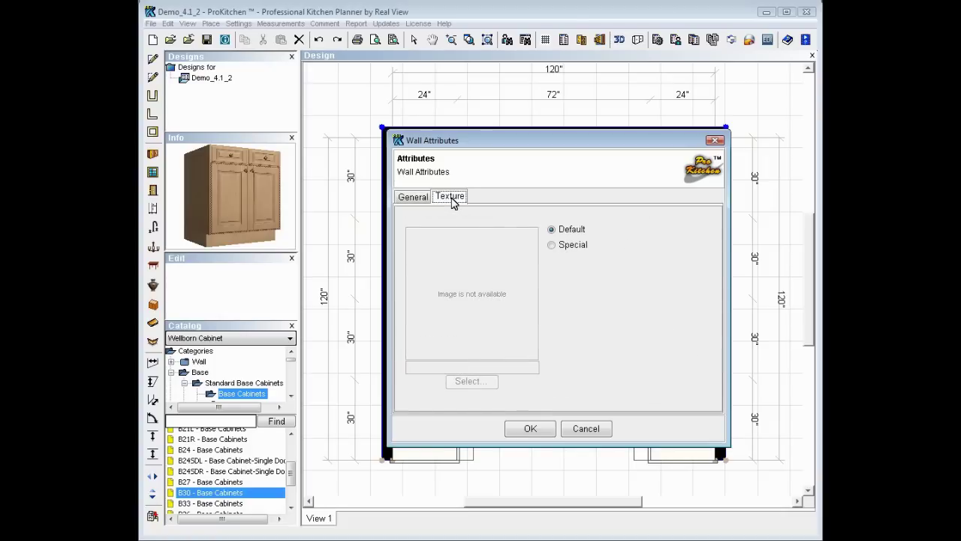
{"action": "left_click", "coordinate": [422, 201]}
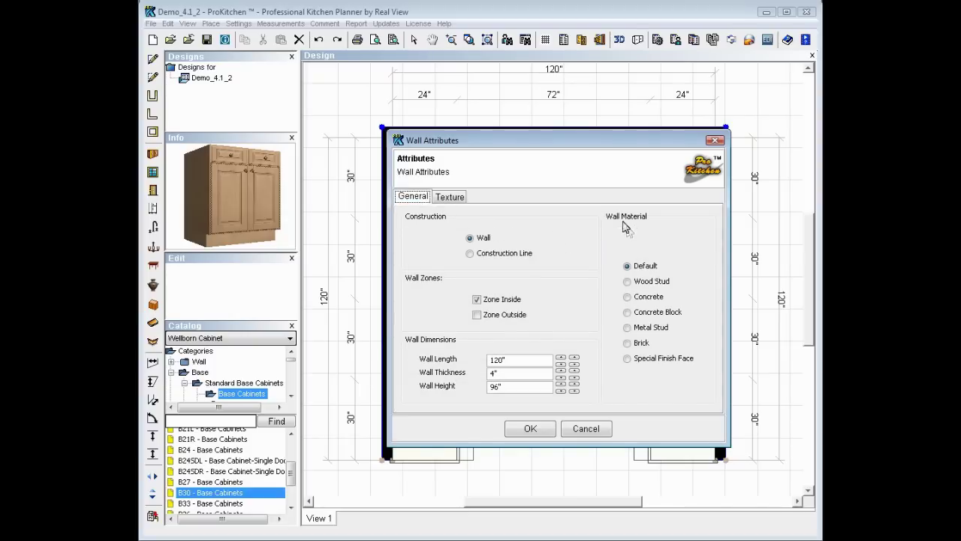
{"action": "left_click", "coordinate": [630, 282]}
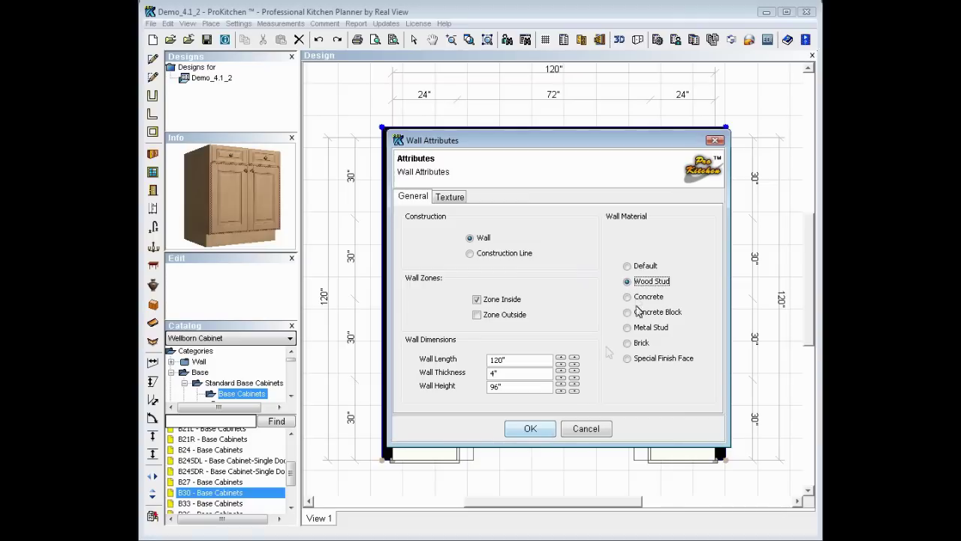
{"action": "left_click", "coordinate": [531, 432]}
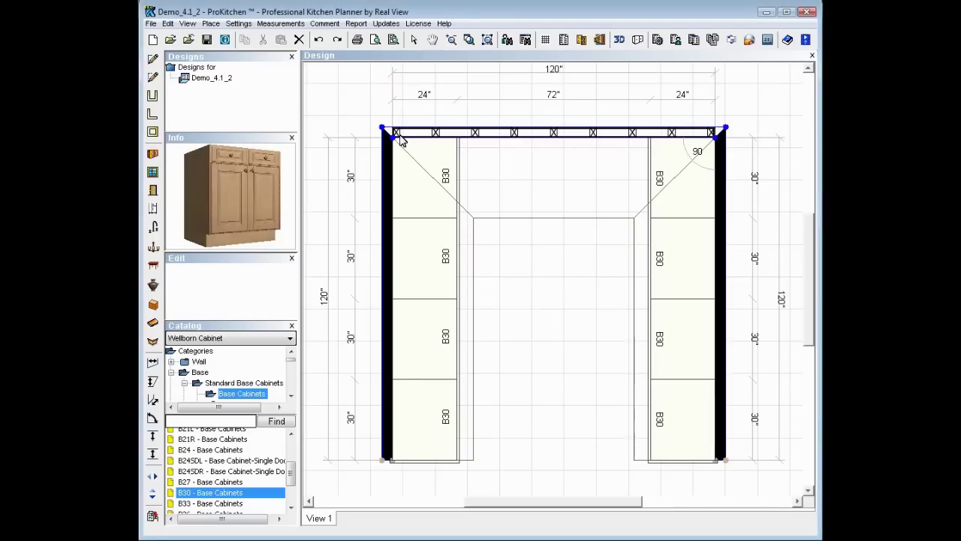
Step: Change the back wall's material to Concrete Block
{"action": "right_click", "coordinate": [508, 140]}
{"action": "mouse_move", "coordinate": [534, 157]}
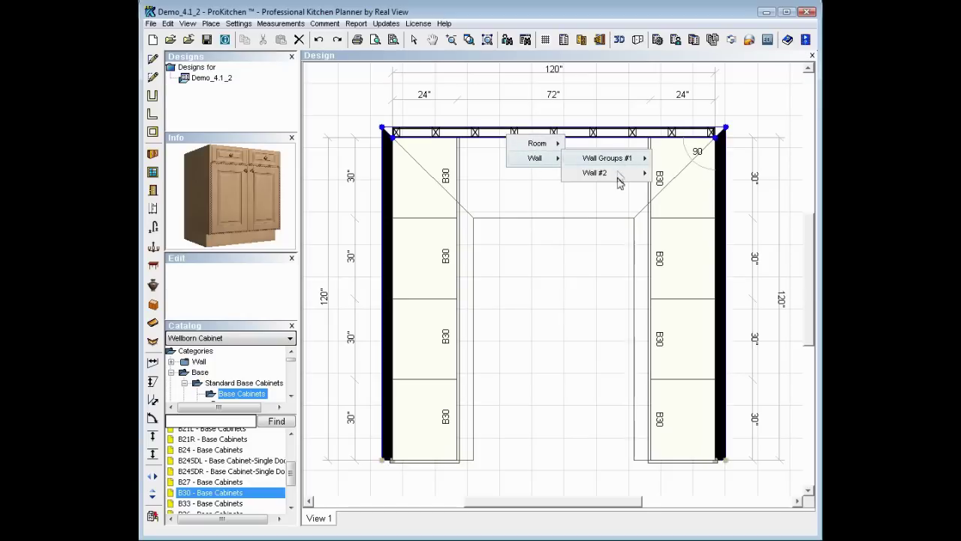
{"action": "mouse_move", "coordinate": [618, 174]}
{"action": "left_click", "coordinate": [694, 324]}
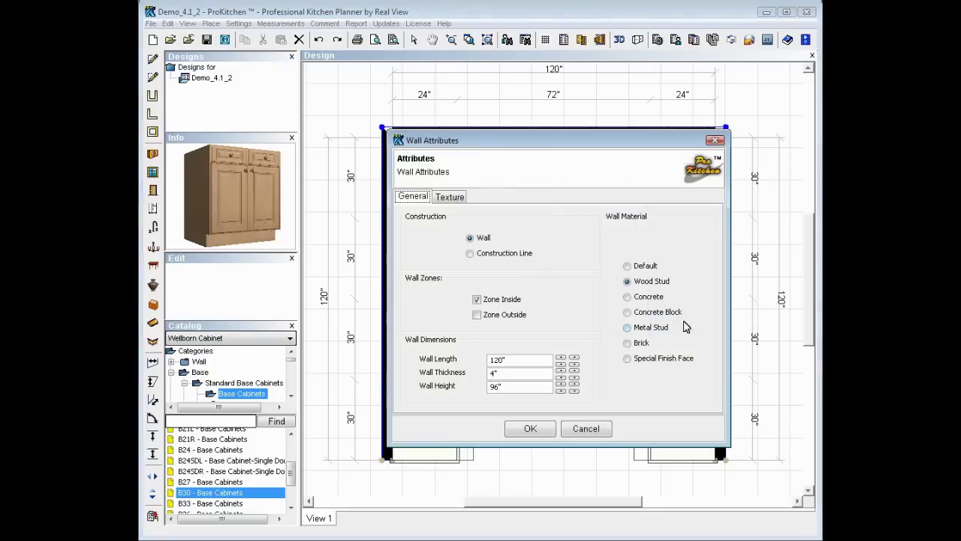
{"action": "left_click", "coordinate": [633, 312]}
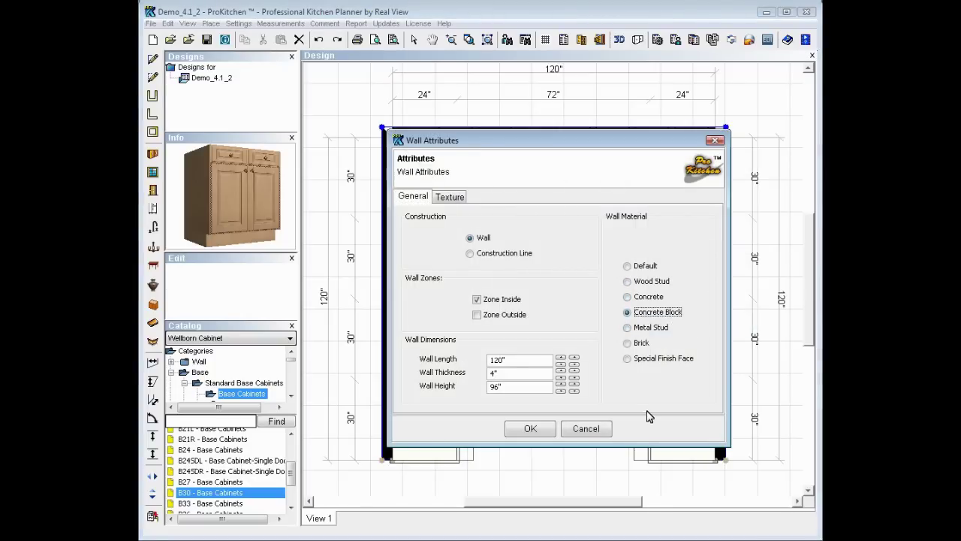
{"action": "left_click", "coordinate": [526, 431]}
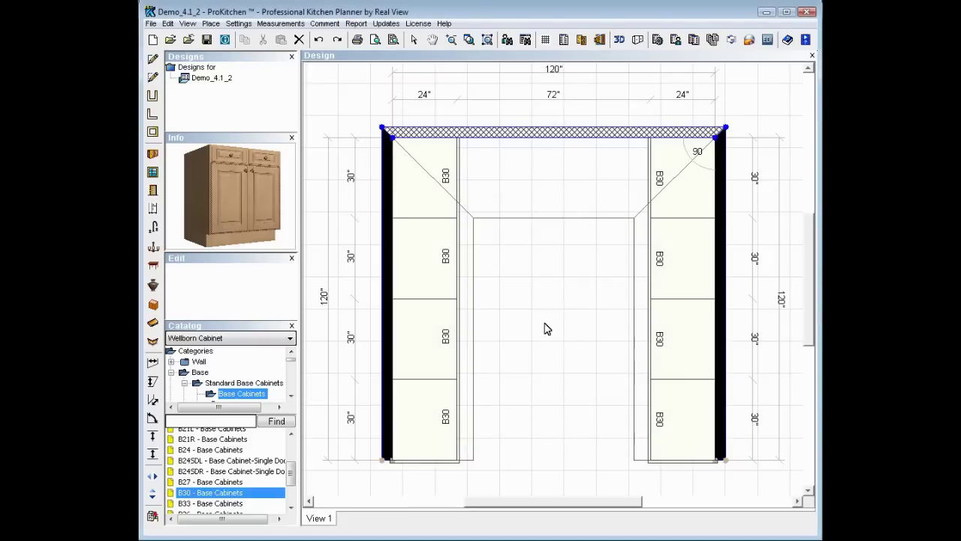
Step: Set the back wall's material to Default in its wall attributes
{"action": "right_click", "coordinate": [484, 135]}
{"action": "mouse_move", "coordinate": [511, 154]}
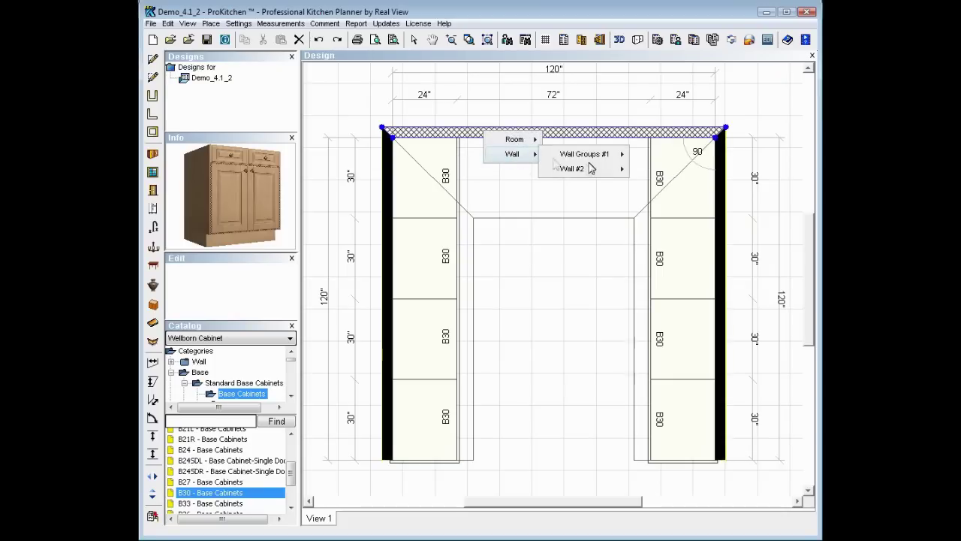
{"action": "mouse_move", "coordinate": [590, 173]}
{"action": "left_click", "coordinate": [679, 322]}
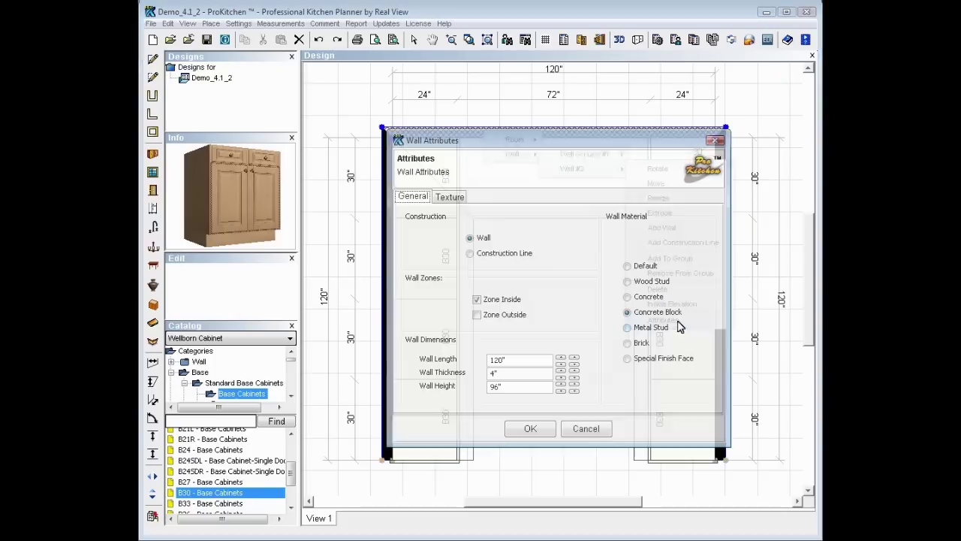
{"action": "left_click", "coordinate": [627, 266]}
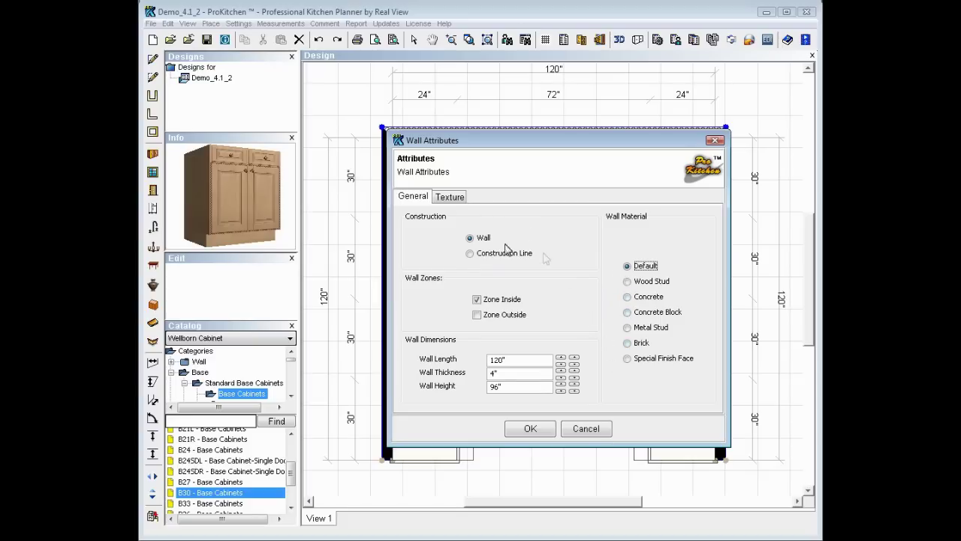
Step: Give the back wall a Special texture using a dark red paint from Palette Red and apply the wall attributes
{"action": "left_click", "coordinate": [450, 198]}
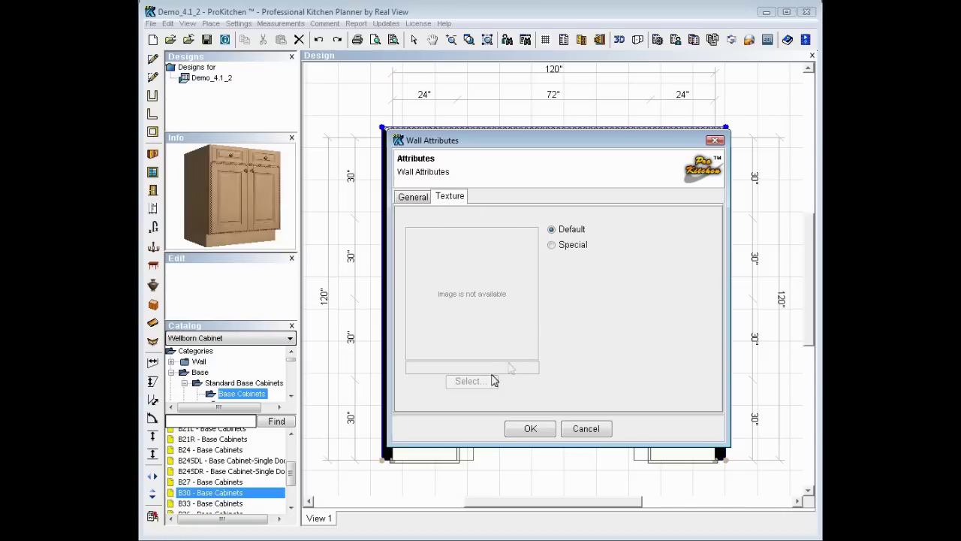
{"action": "left_click", "coordinate": [552, 246]}
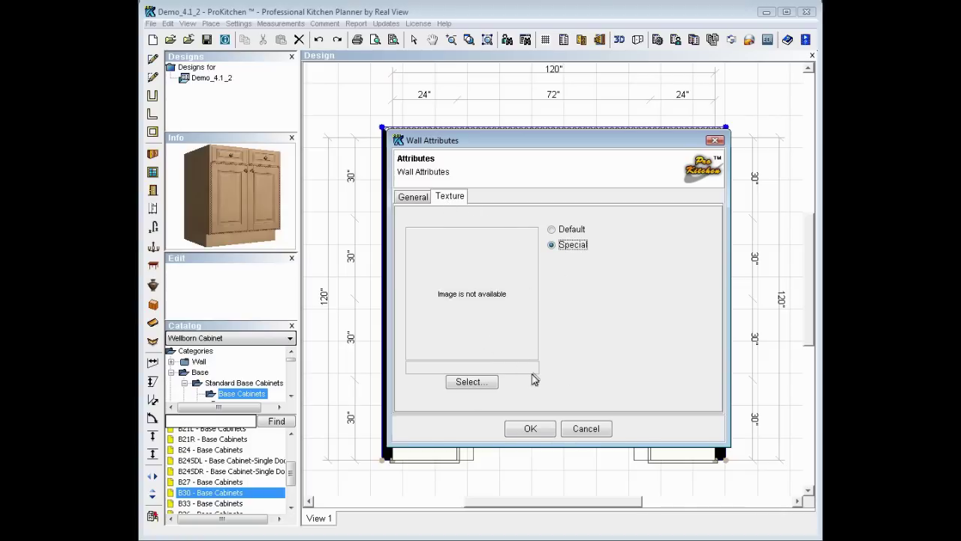
{"action": "left_click", "coordinate": [479, 384]}
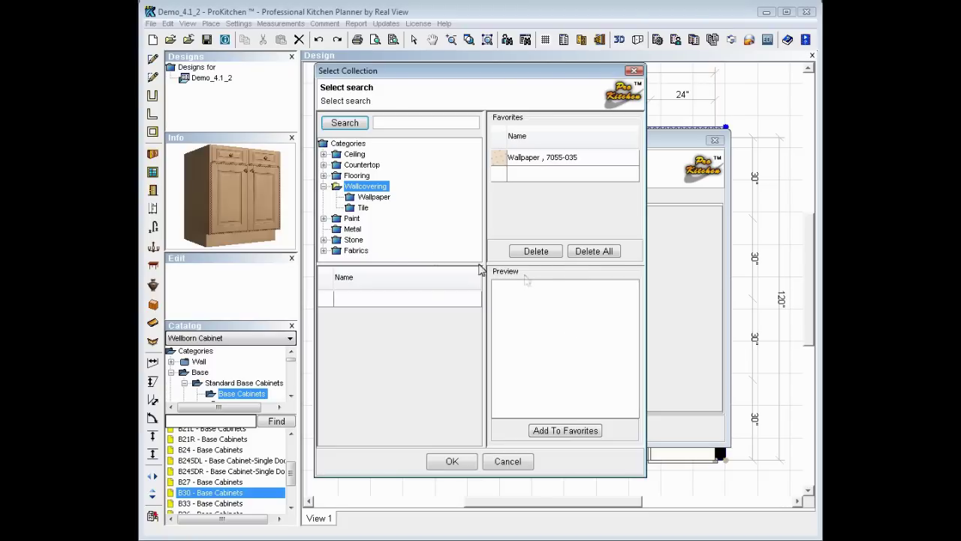
{"action": "left_click", "coordinate": [324, 218]}
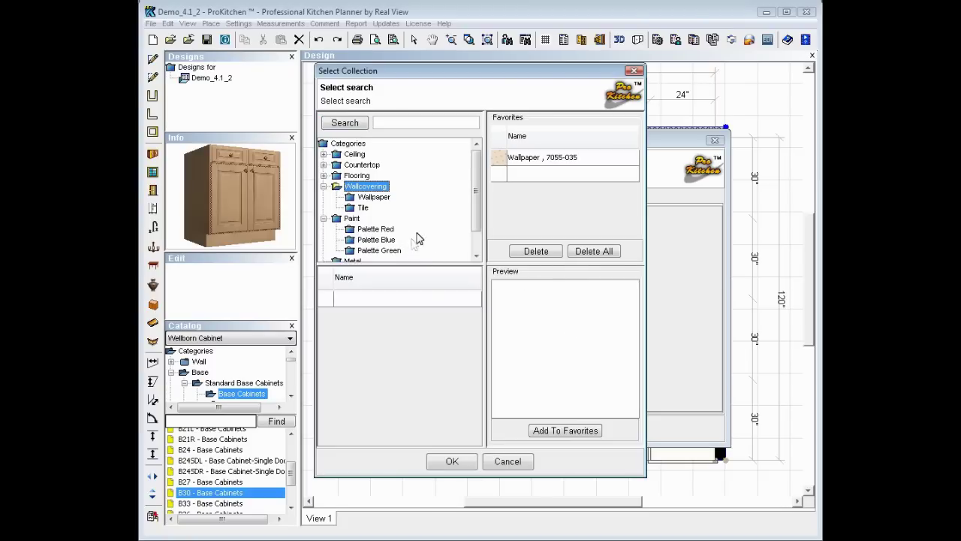
{"action": "left_click_drag", "start_coordinate": [474, 220], "coordinate": [446, 232]}
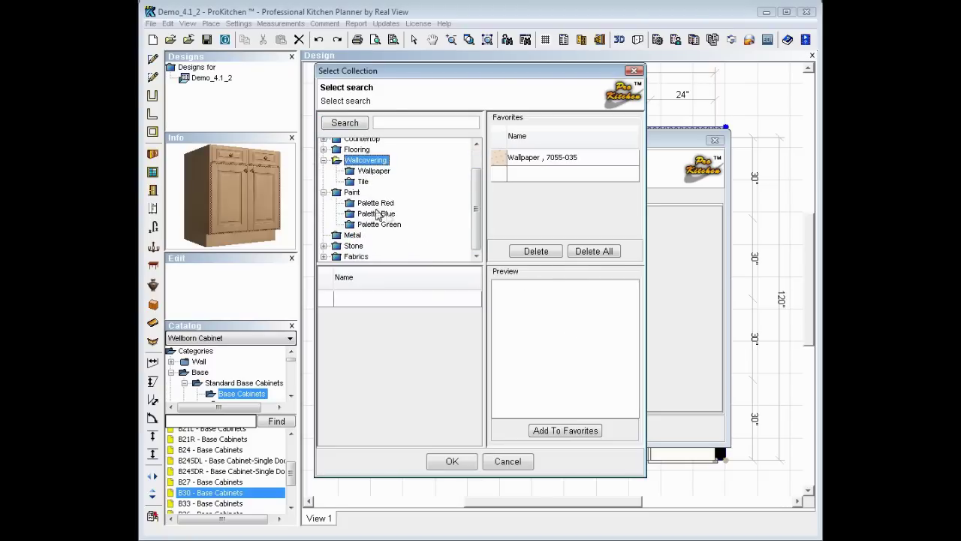
{"action": "left_click", "coordinate": [362, 204]}
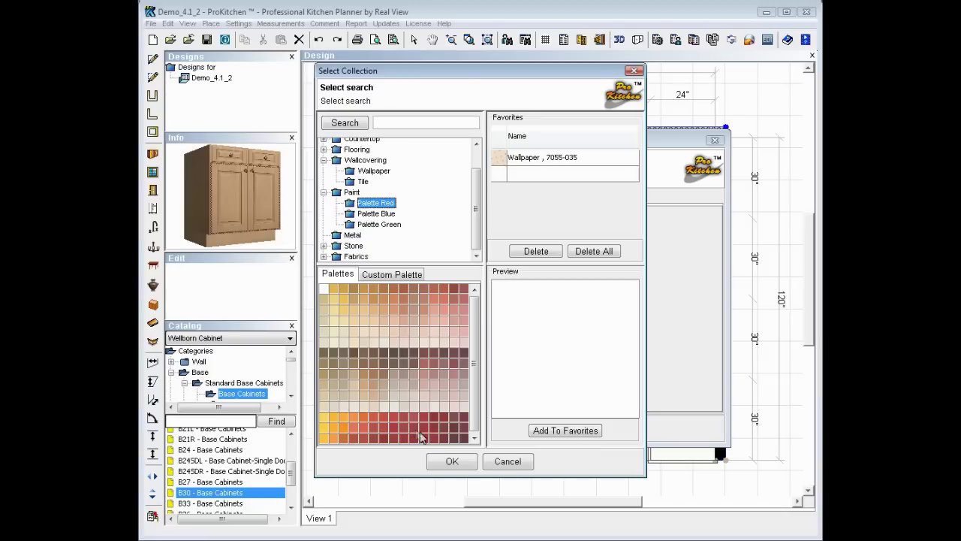
{"action": "left_click", "coordinate": [443, 439]}
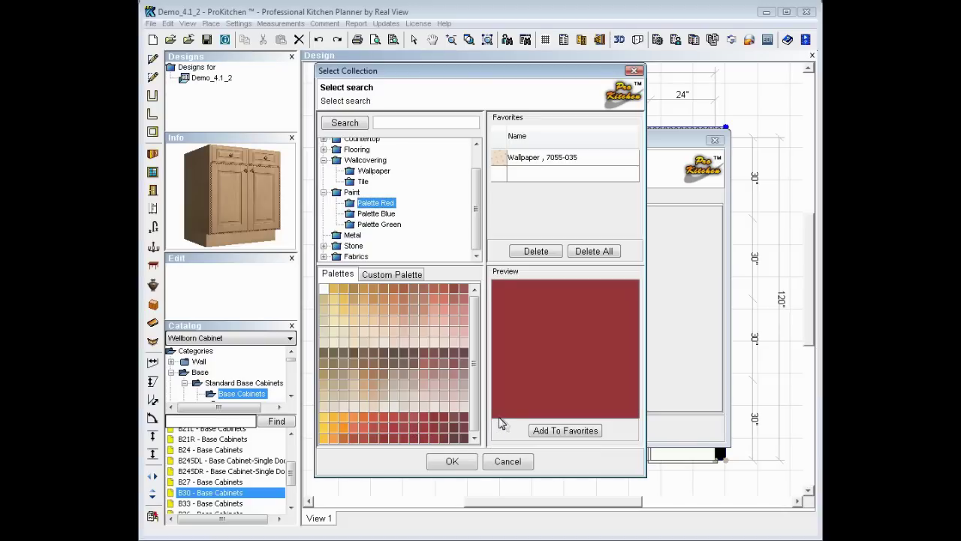
{"action": "left_click", "coordinate": [453, 462]}
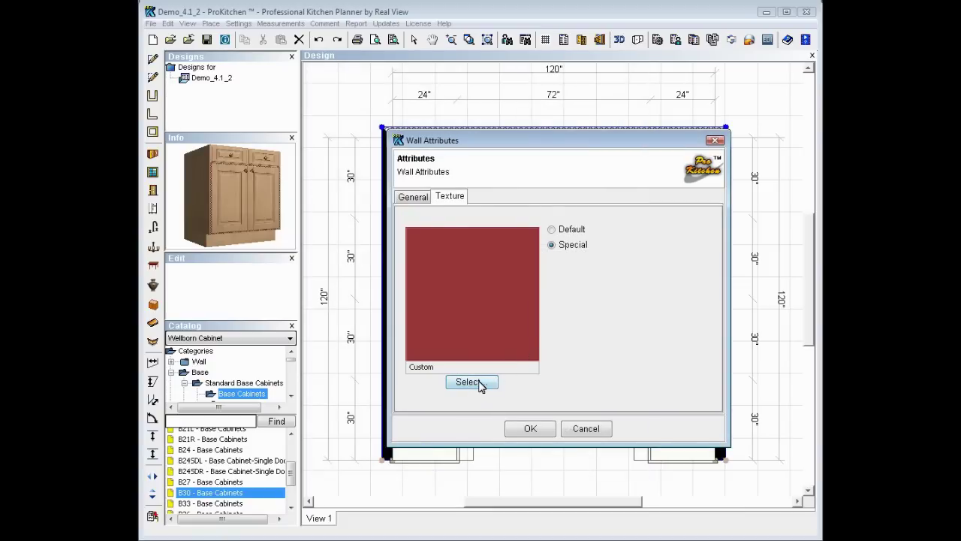
{"action": "left_click", "coordinate": [470, 382]}
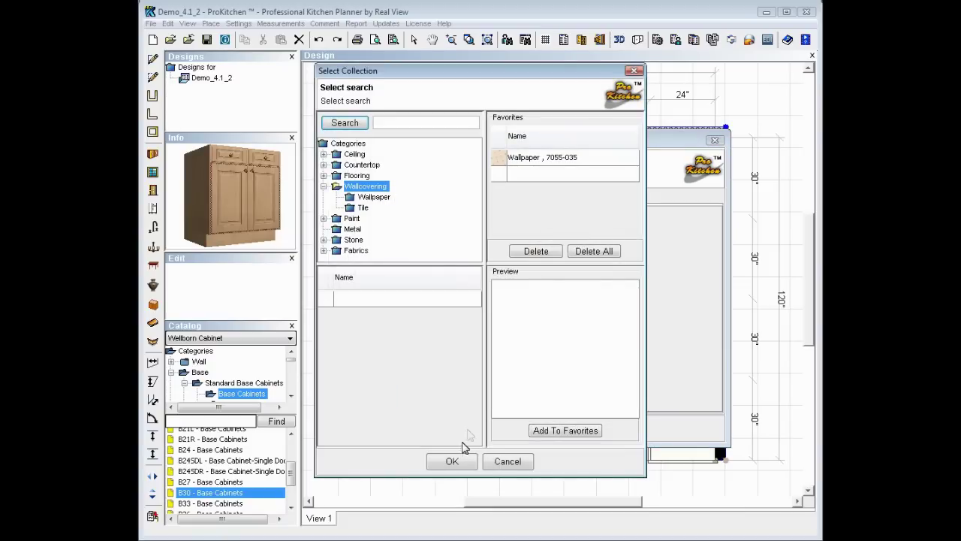
{"action": "left_click", "coordinate": [507, 461]}
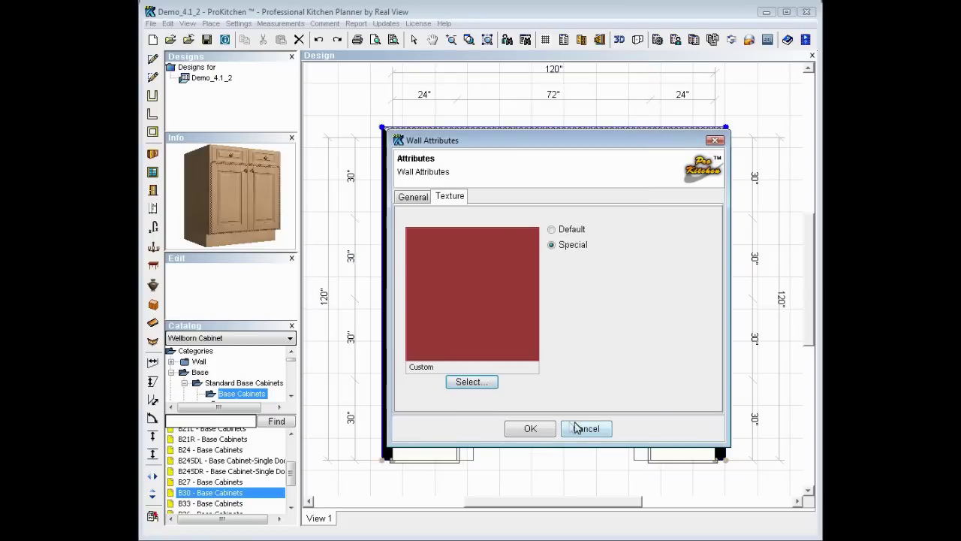
{"action": "left_click", "coordinate": [536, 429]}
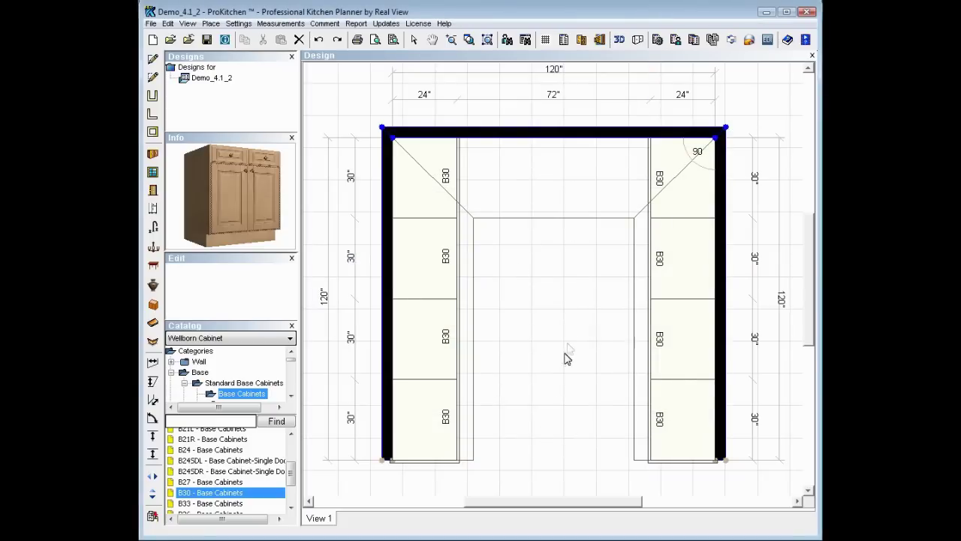
Step: Check the back wall's paint colour in the 3D view from the open side of the room, and return to the plan
{"action": "left_click", "coordinate": [618, 43]}
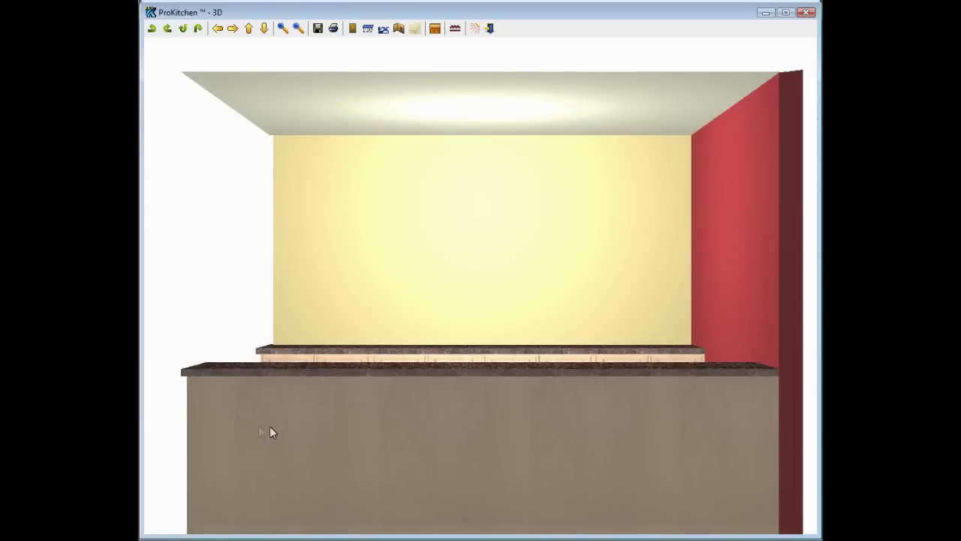
{"action": "left_click_drag", "start_coordinate": [269, 426], "coordinate": [566, 371]}
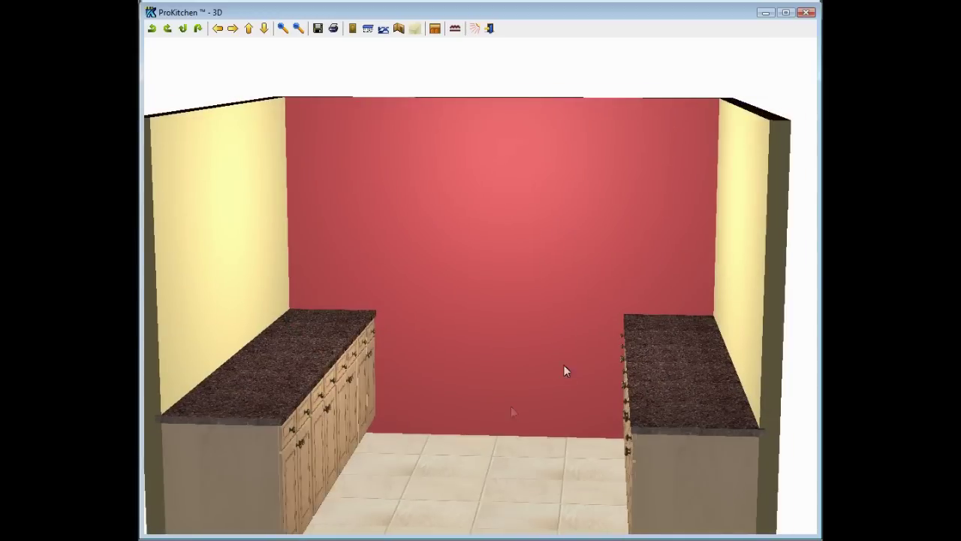
{"action": "left_click", "coordinate": [766, 13]}
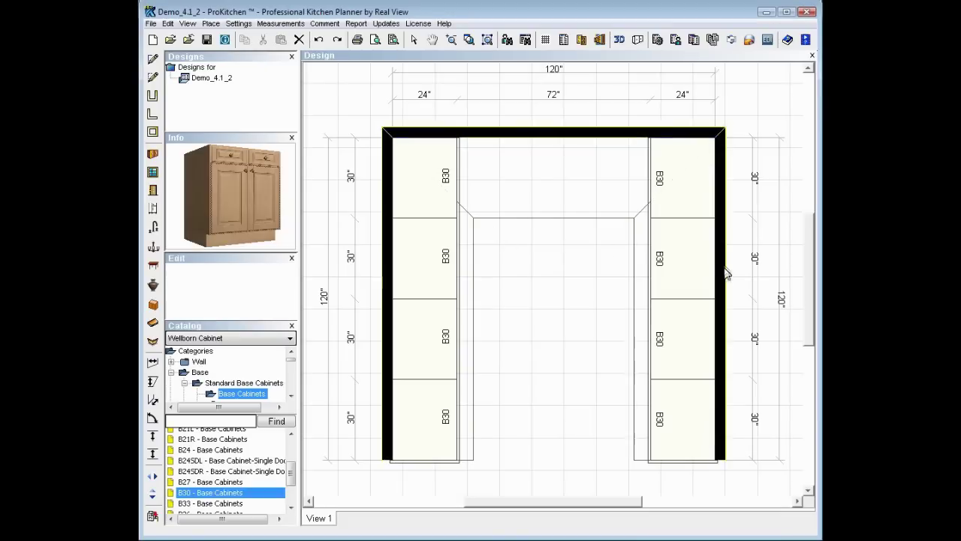
Step: Give the right wall a Special texture using Tile #015 from the Wallcovering tile collection and apply the wall attributes
{"action": "right_click", "coordinate": [725, 273]}
{"action": "mouse_move", "coordinate": [777, 297]}
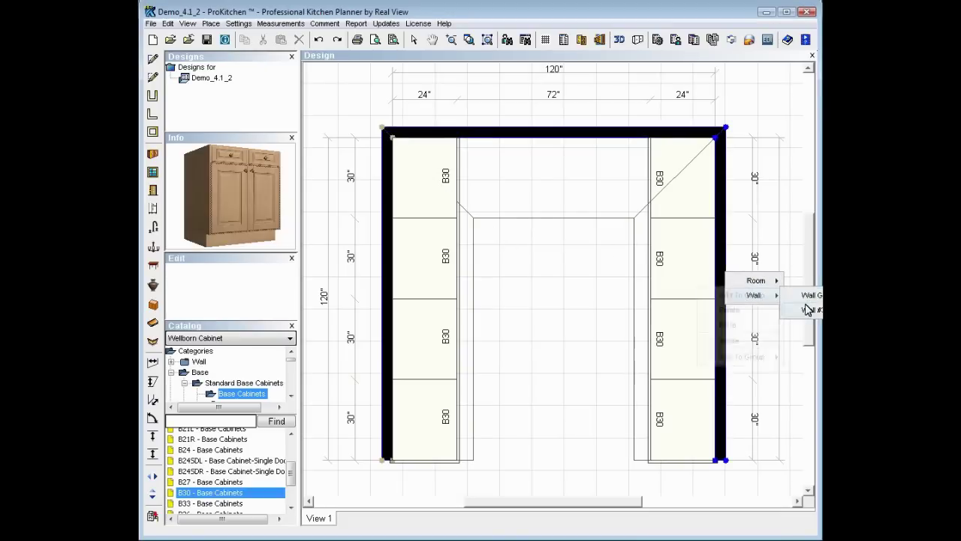
{"action": "mouse_move", "coordinate": [806, 310]}
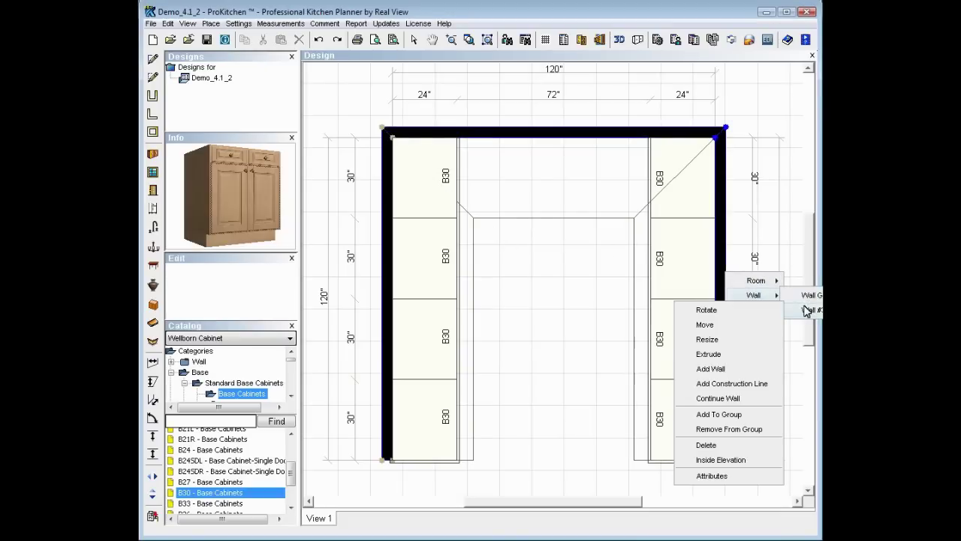
{"action": "left_click", "coordinate": [711, 476]}
{"action": "left_click", "coordinate": [452, 196]}
{"action": "left_click", "coordinate": [573, 245]}
{"action": "left_click", "coordinate": [474, 382]}
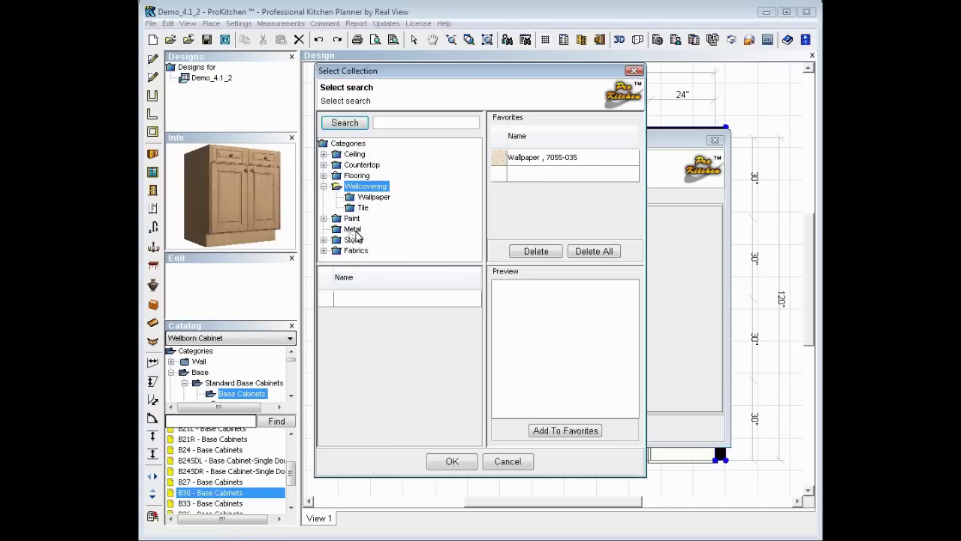
{"action": "left_click", "coordinate": [362, 208]}
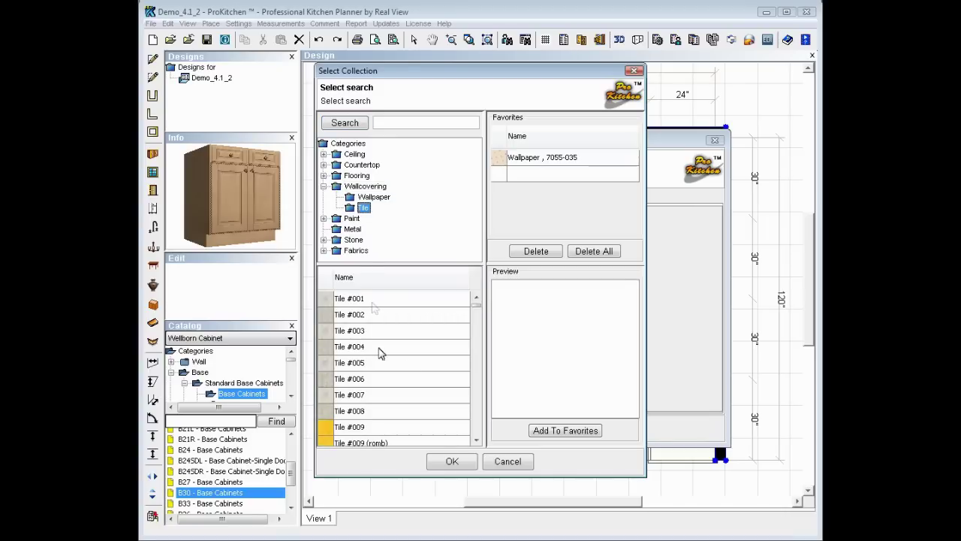
{"action": "left_click", "coordinate": [477, 417]}
{"action": "left_click", "coordinate": [477, 418]}
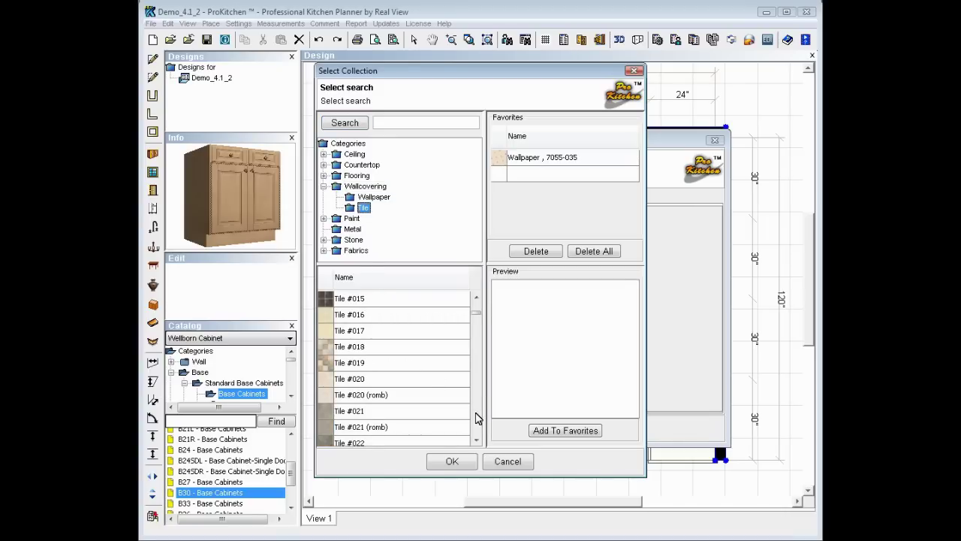
{"action": "left_click", "coordinate": [340, 301]}
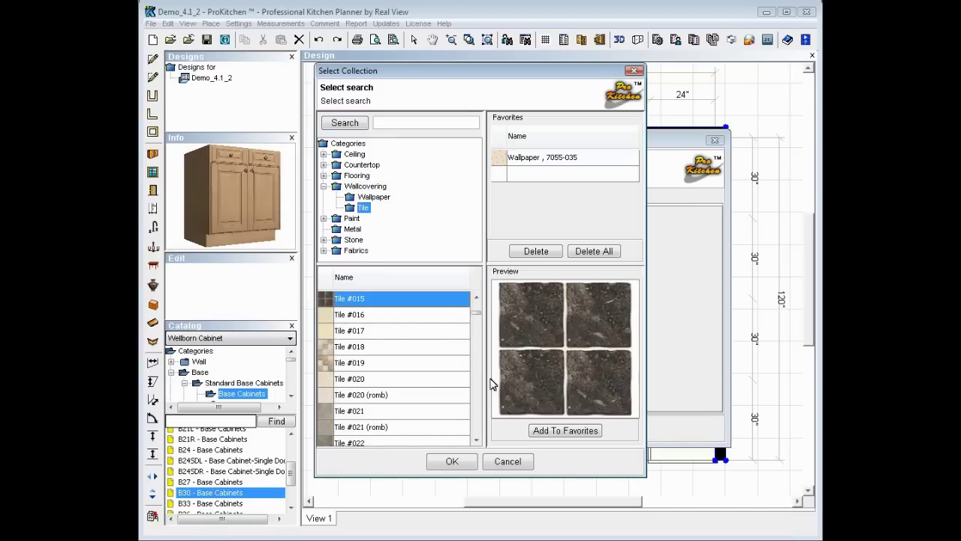
{"action": "left_click", "coordinate": [453, 462]}
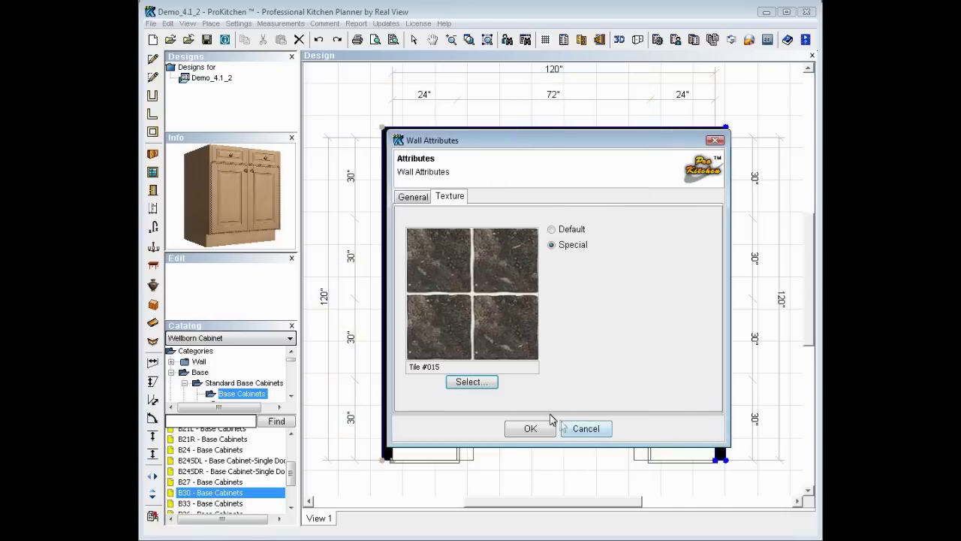
{"action": "left_click", "coordinate": [530, 429]}
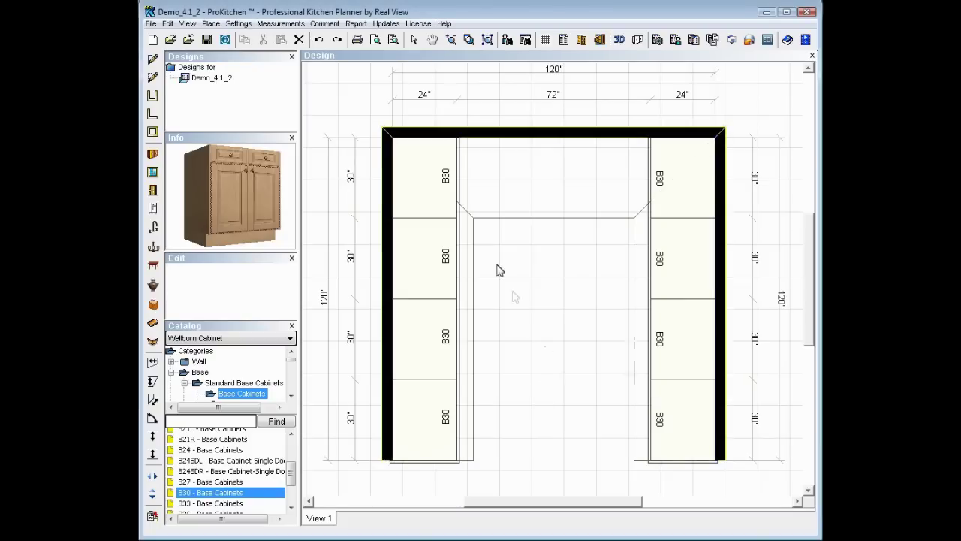
Step: Give the left wall a Special texture using Metal #009 from the Metal collection and apply the wall attributes
{"action": "right_click", "coordinate": [390, 277]}
{"action": "mouse_move", "coordinate": [432, 296]}
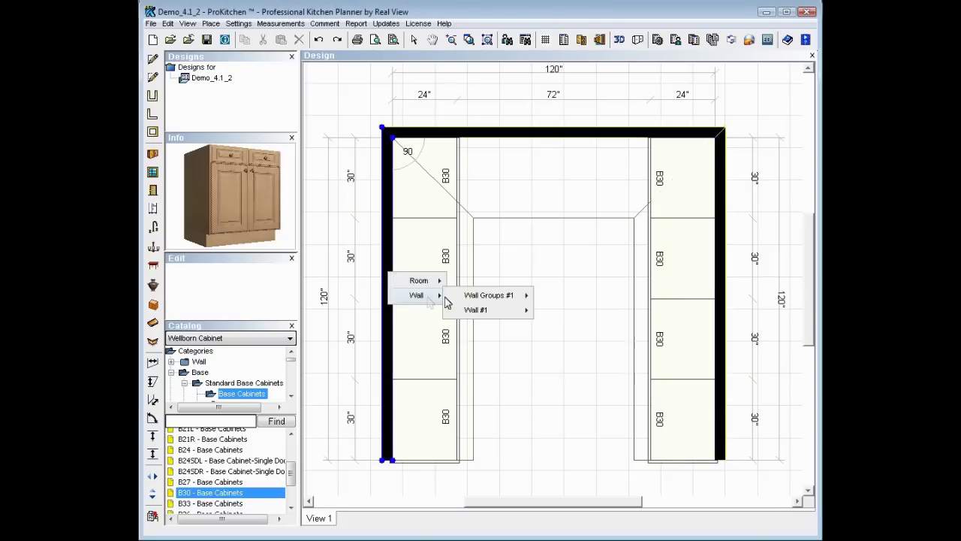
{"action": "mouse_move", "coordinate": [480, 309]}
{"action": "left_click", "coordinate": [567, 476]}
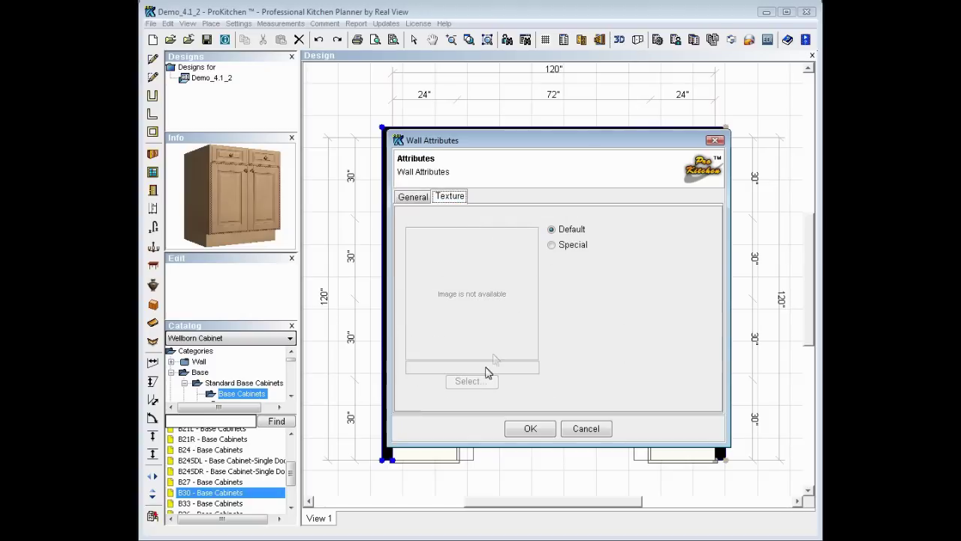
{"action": "left_click", "coordinate": [567, 246]}
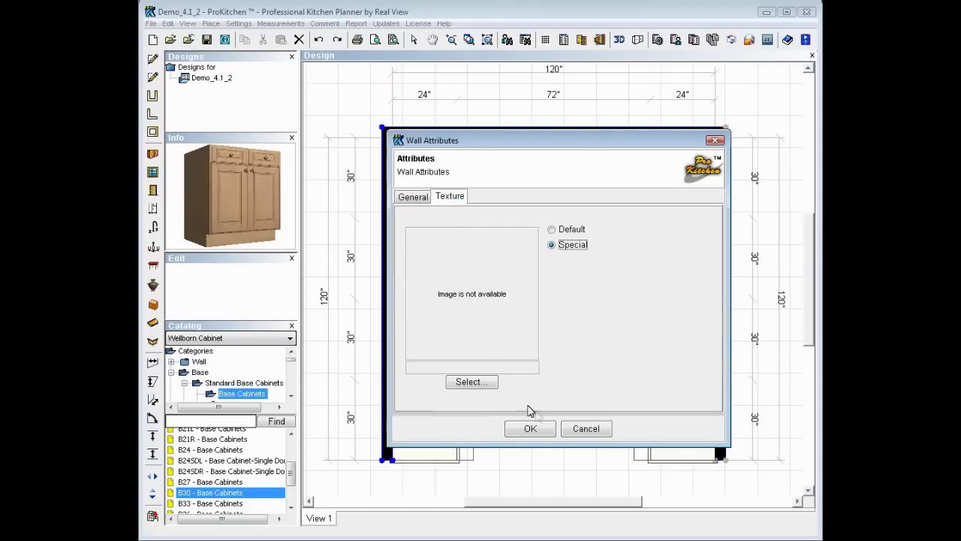
{"action": "left_click", "coordinate": [485, 382]}
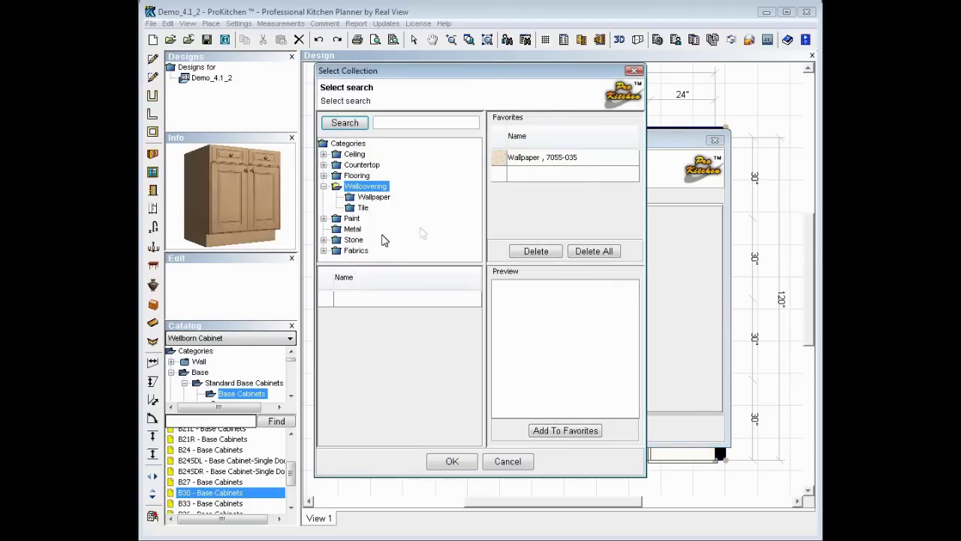
{"action": "left_click", "coordinate": [342, 230]}
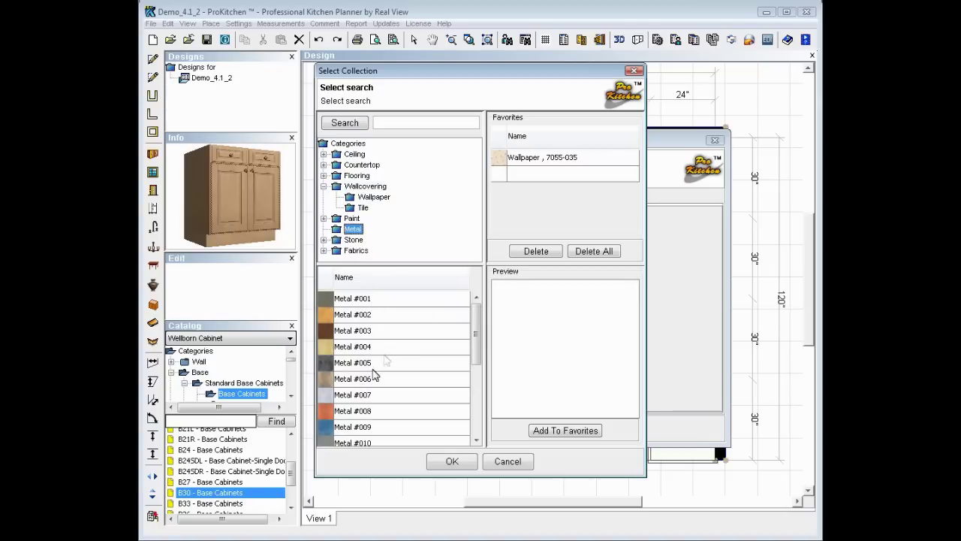
{"action": "left_click", "coordinate": [348, 427]}
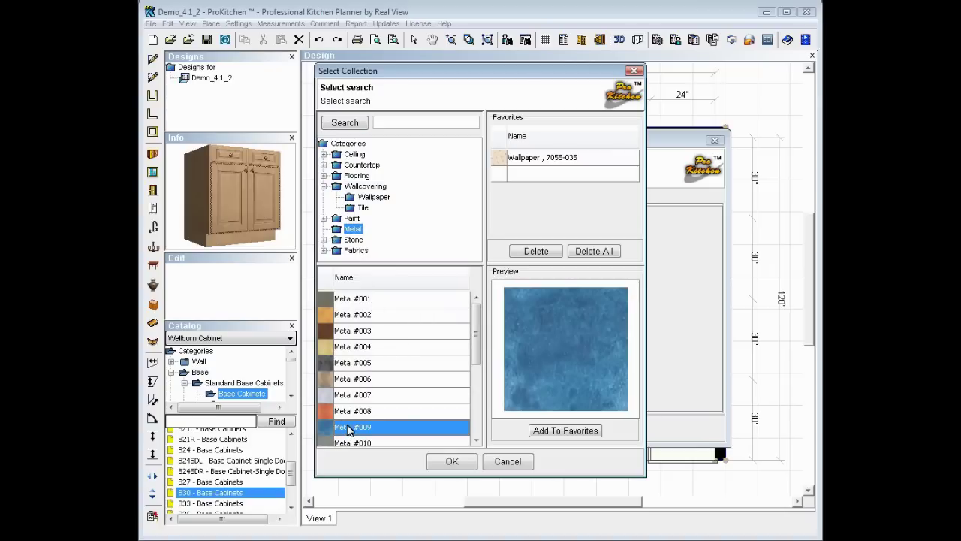
{"action": "left_click", "coordinate": [451, 461]}
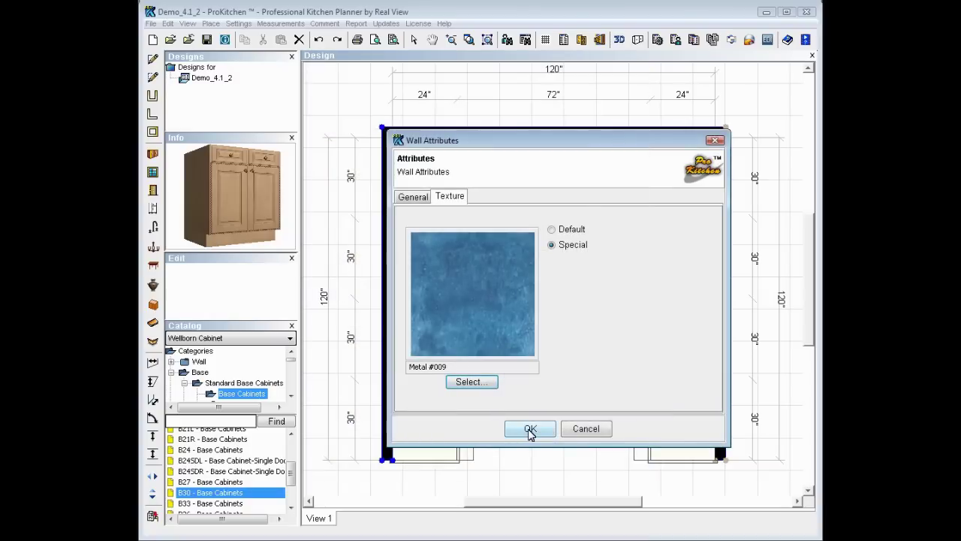
{"action": "left_click", "coordinate": [528, 431]}
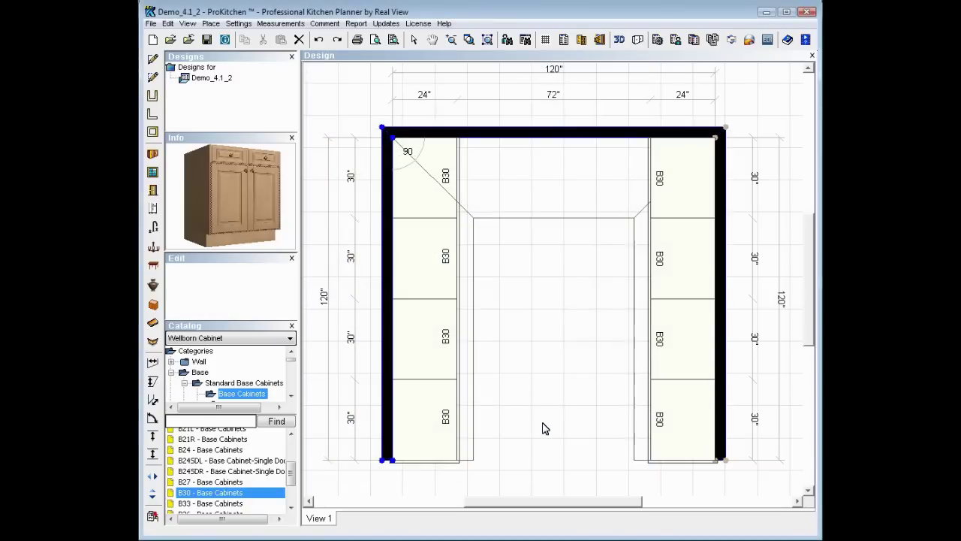
Step: Examine all three wall textures in the 3D view from the open side of the room, and return to the plan
{"action": "left_click", "coordinate": [620, 41]}
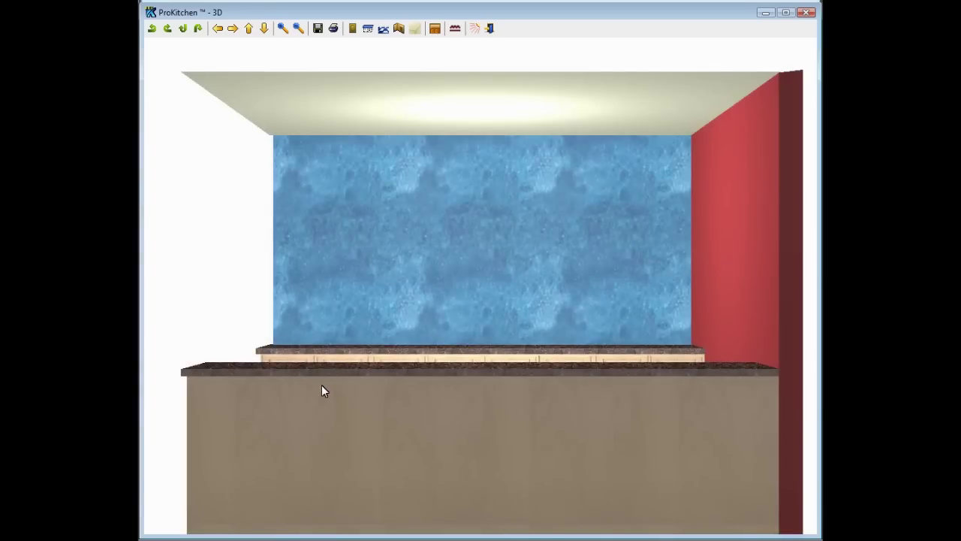
{"action": "left_click_drag", "start_coordinate": [321, 386], "coordinate": [466, 385]}
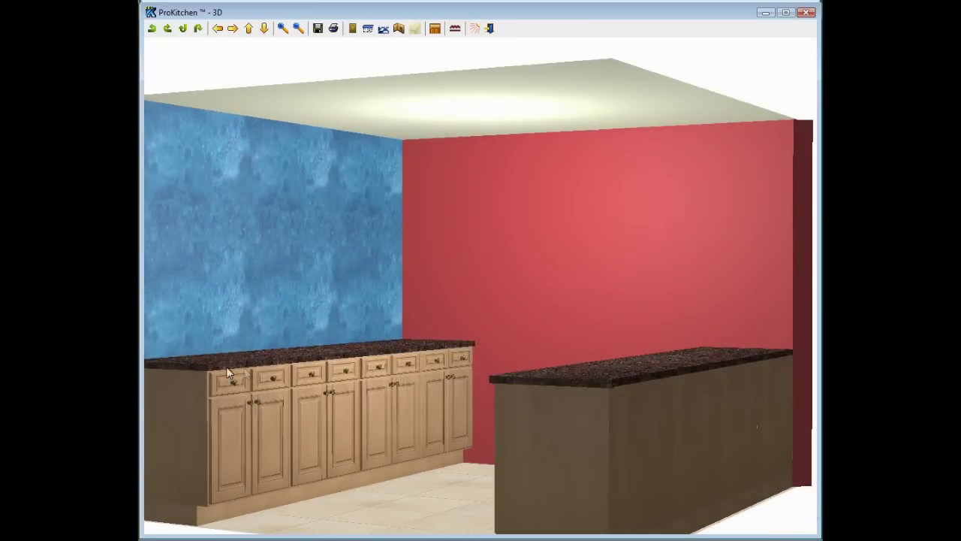
{"action": "left_click_drag", "start_coordinate": [222, 365], "coordinate": [287, 371]}
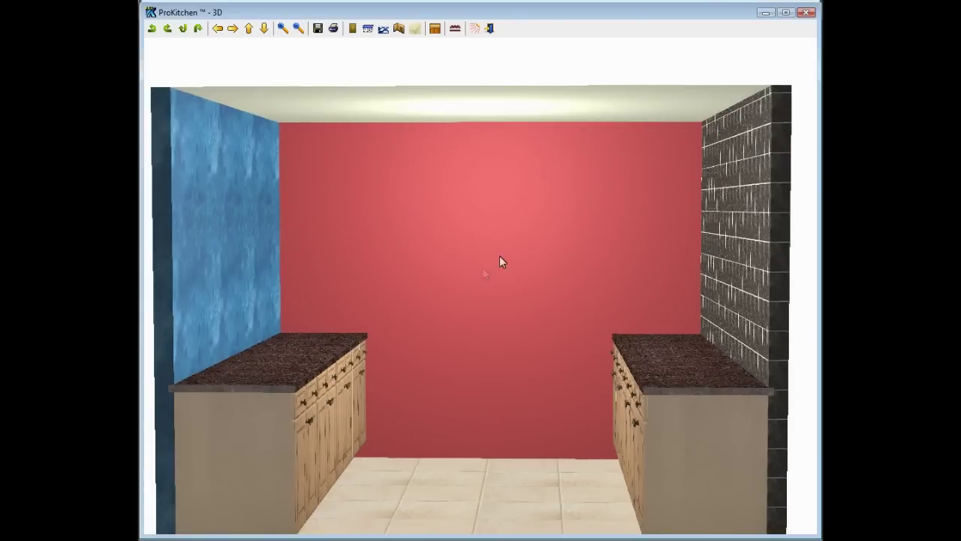
{"action": "left_click", "coordinate": [766, 13]}
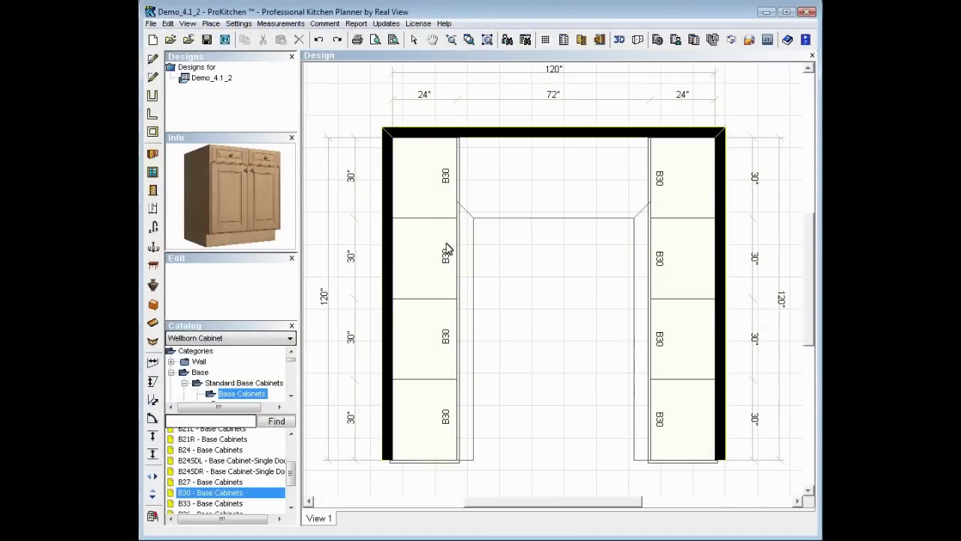
Step: Give the countertop along the left wall a Special texture using Laminate #07 from the Countertop collection and apply it
{"action": "right_click", "coordinate": [448, 246]}
{"action": "mouse_move", "coordinate": [486, 282]}
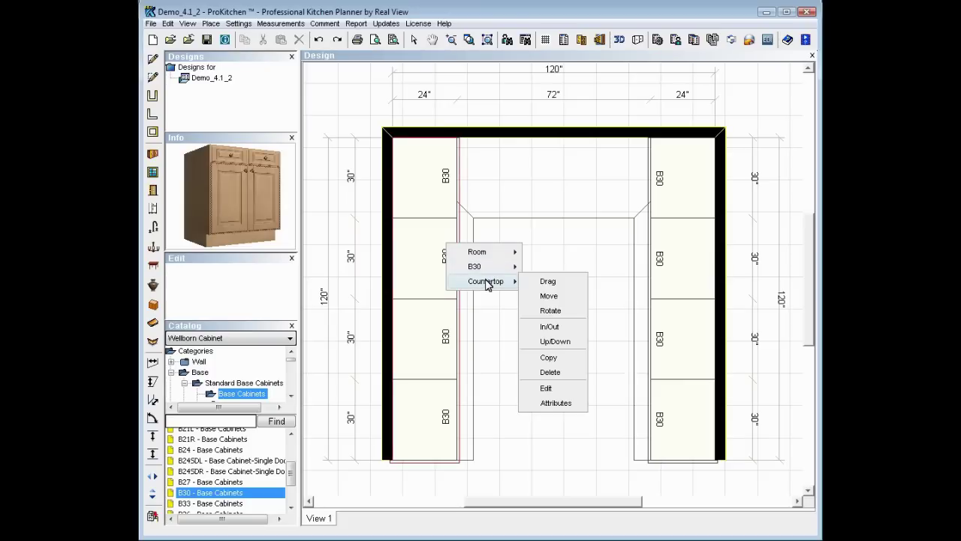
{"action": "left_click", "coordinate": [553, 404]}
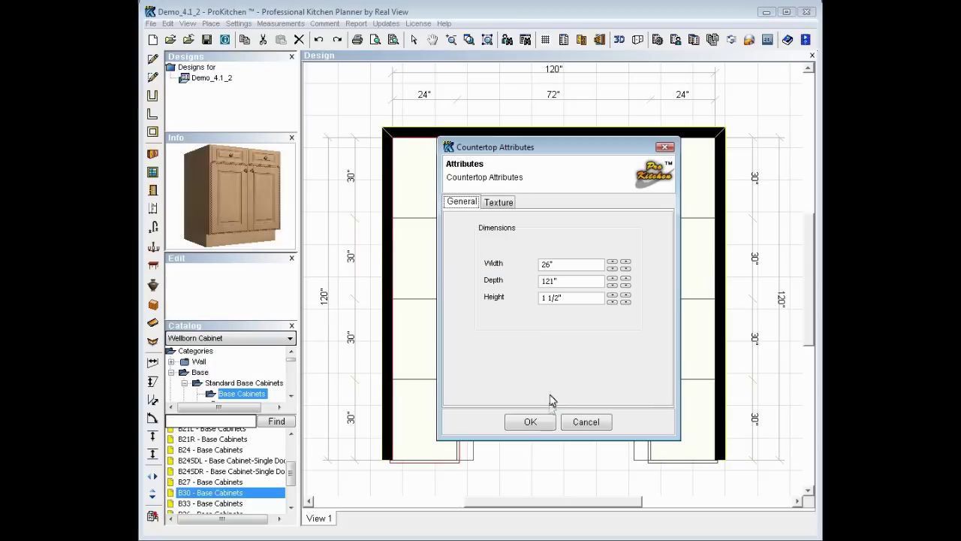
{"action": "left_click", "coordinate": [498, 203]}
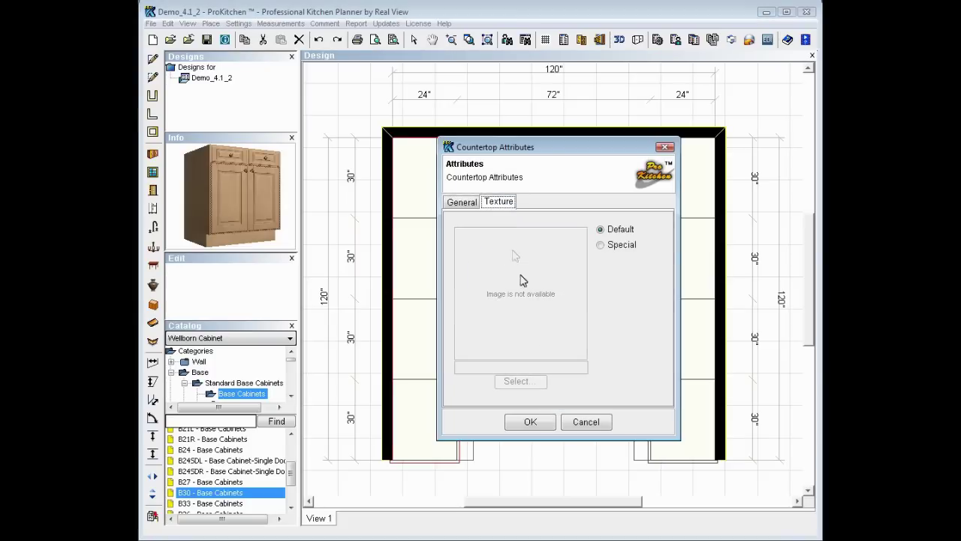
{"action": "left_click", "coordinate": [602, 246]}
{"action": "left_click", "coordinate": [527, 381]}
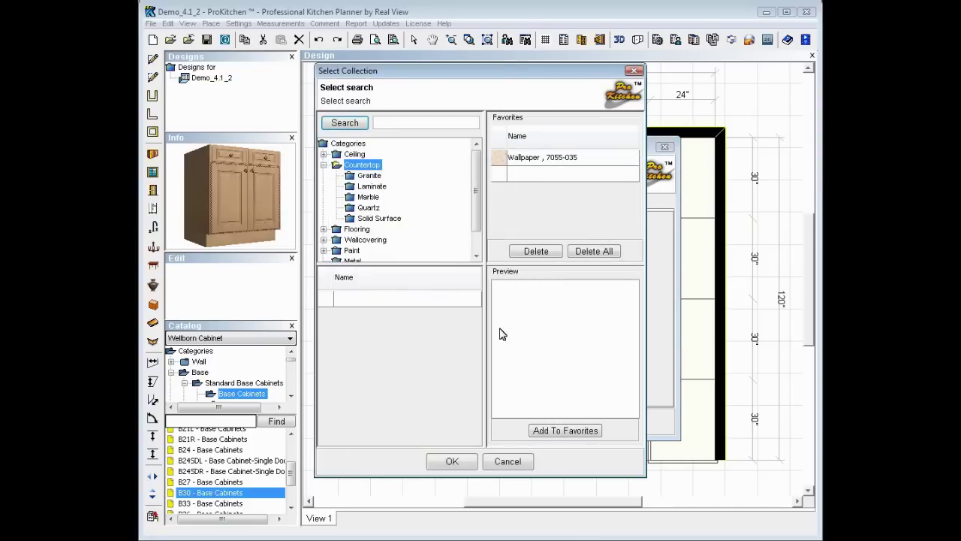
{"action": "left_click", "coordinate": [357, 188]}
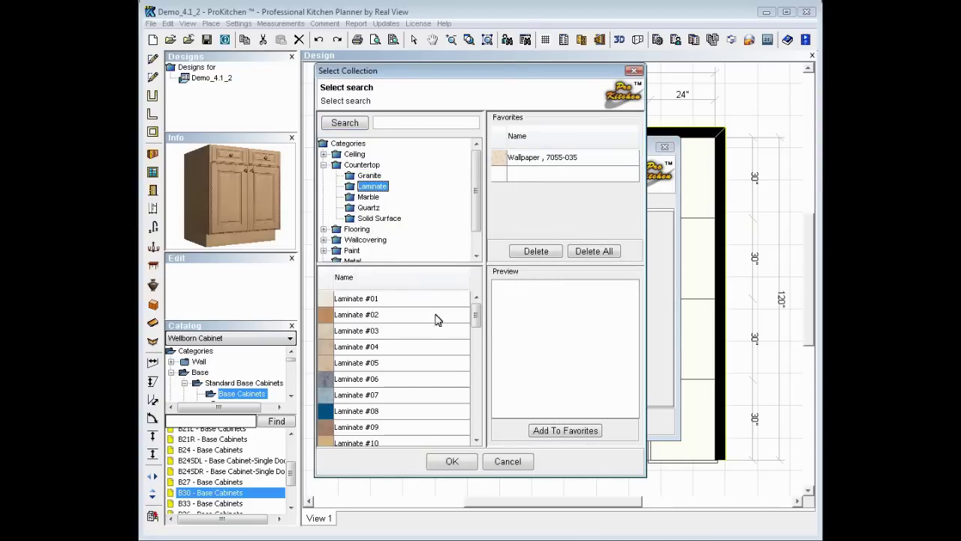
{"action": "left_click", "coordinate": [353, 393]}
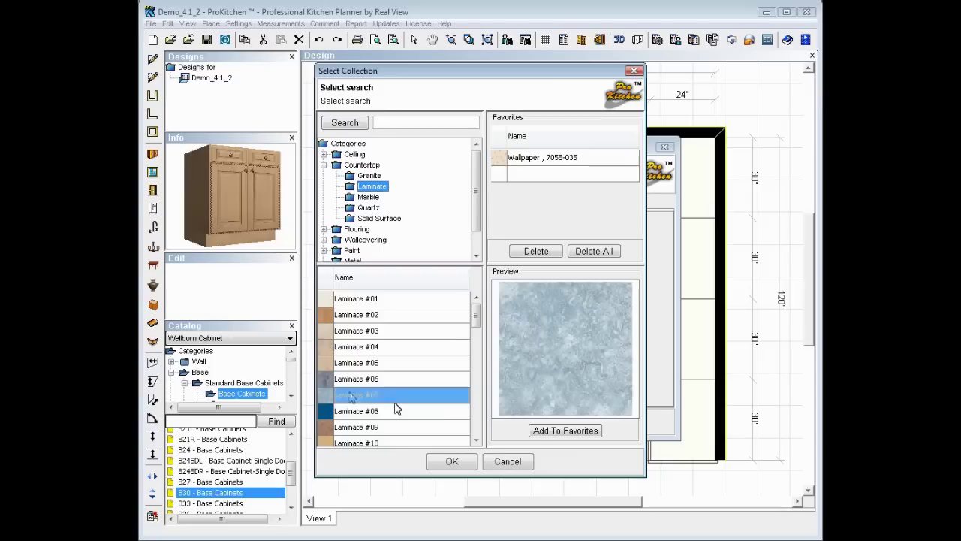
{"action": "left_click", "coordinate": [453, 461]}
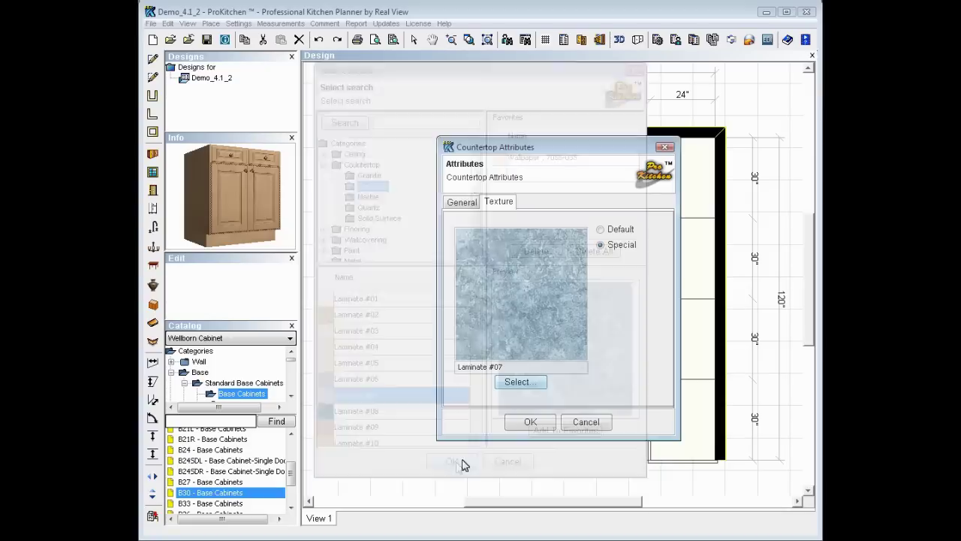
{"action": "left_click", "coordinate": [530, 423]}
Step: Inspect the left countertop's laminate in the 3D view from above, return to the plan and clear the selection
{"action": "left_click", "coordinate": [620, 40]}
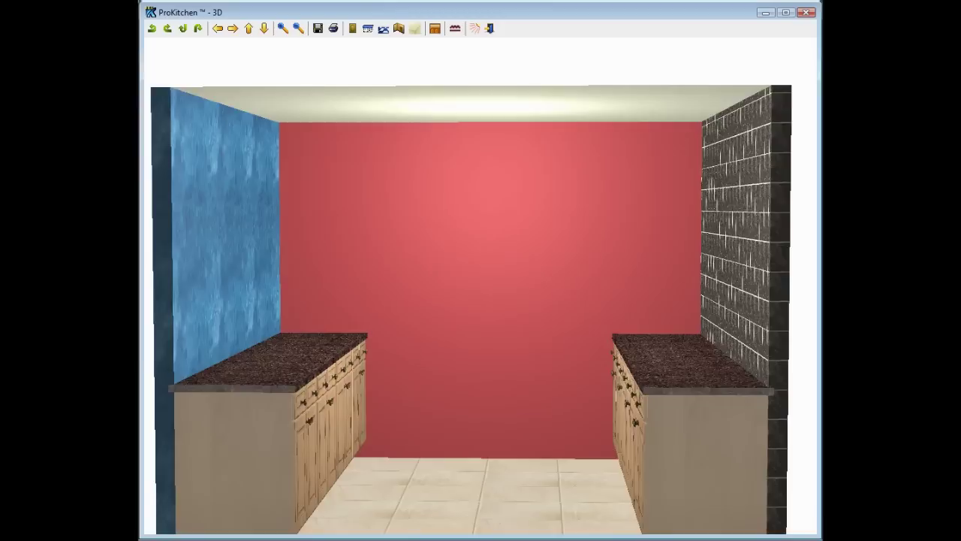
{"action": "left_click_drag", "start_coordinate": [585, 451], "coordinate": [441, 425]}
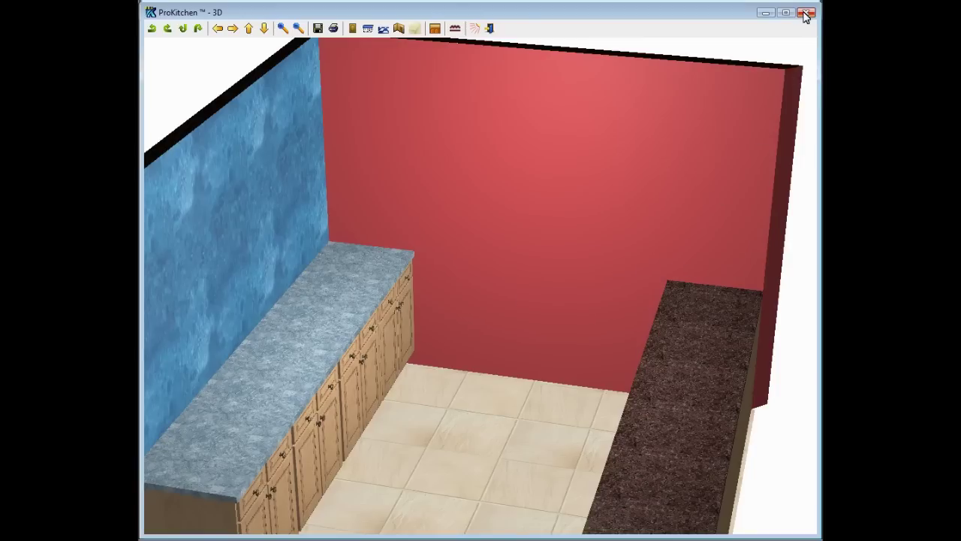
{"action": "left_click_drag", "start_coordinate": [558, 203], "coordinate": [559, 245]}
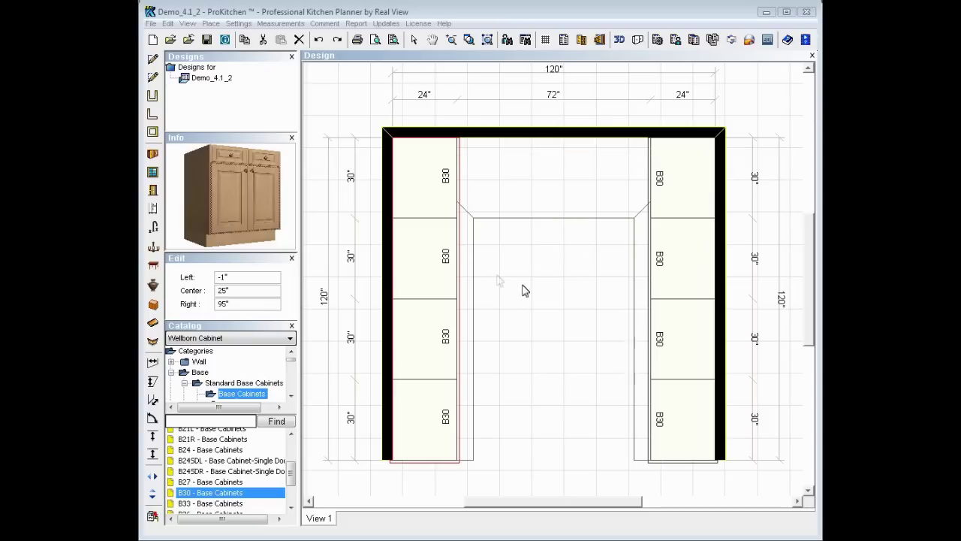
{"action": "left_click", "coordinate": [549, 300]}
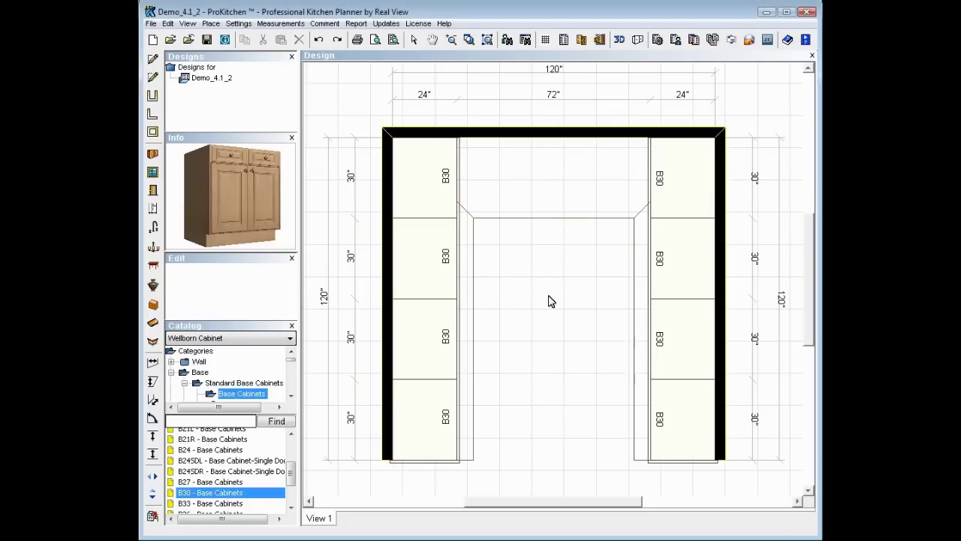